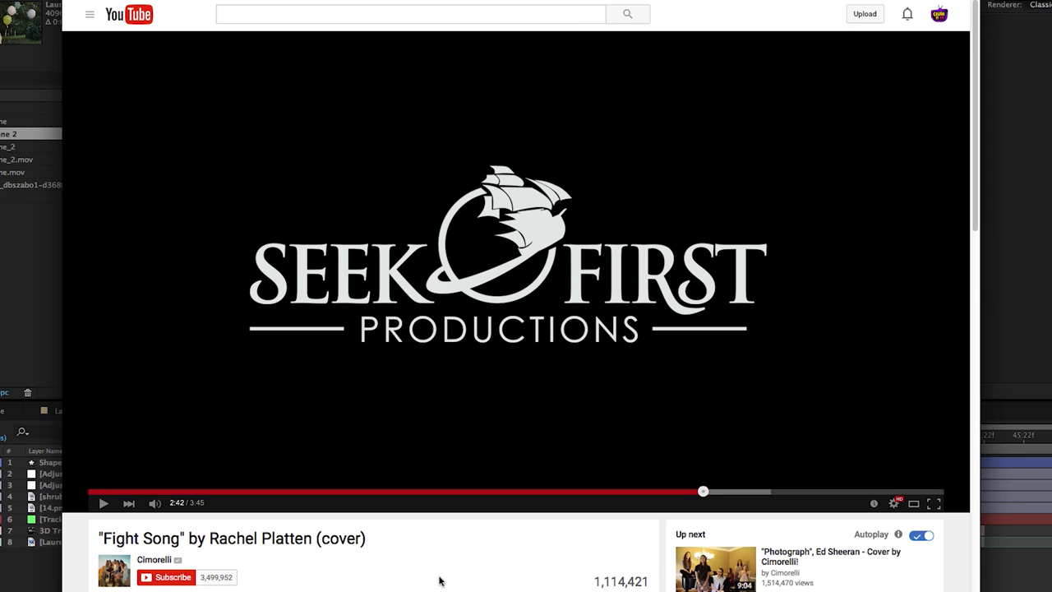
Step: Play the Fight Song cover video on YouTube, then switch back to After Effects
left_click(104, 504)
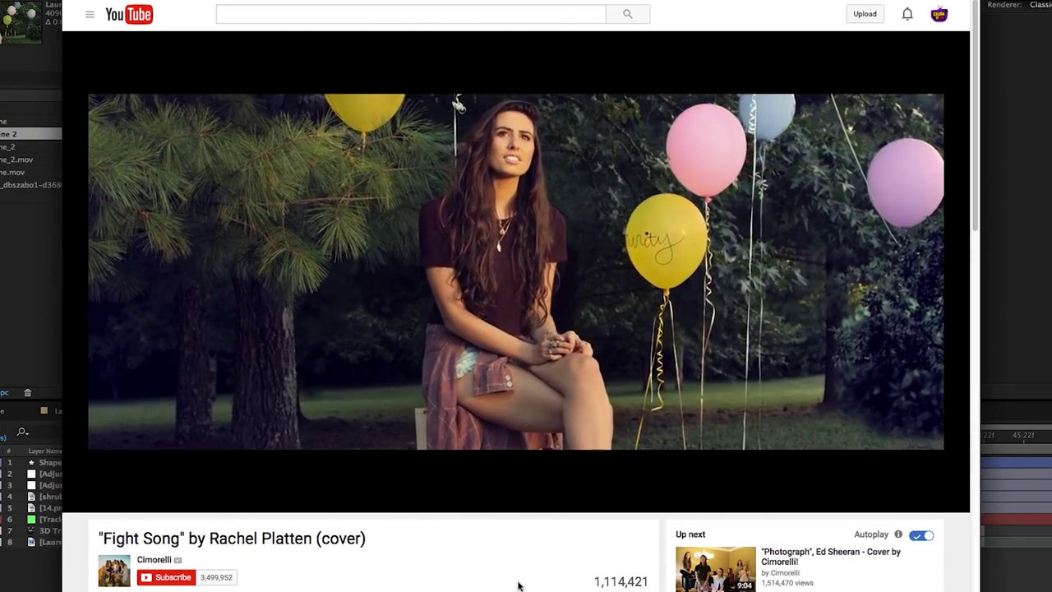
mouse_move(101, 503)
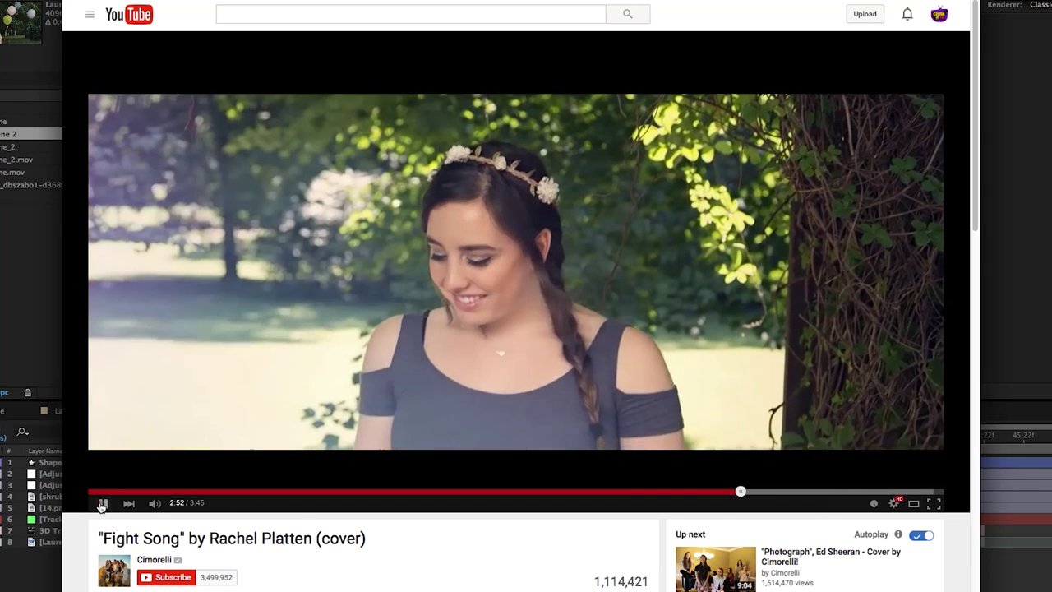
key("super+Tab")
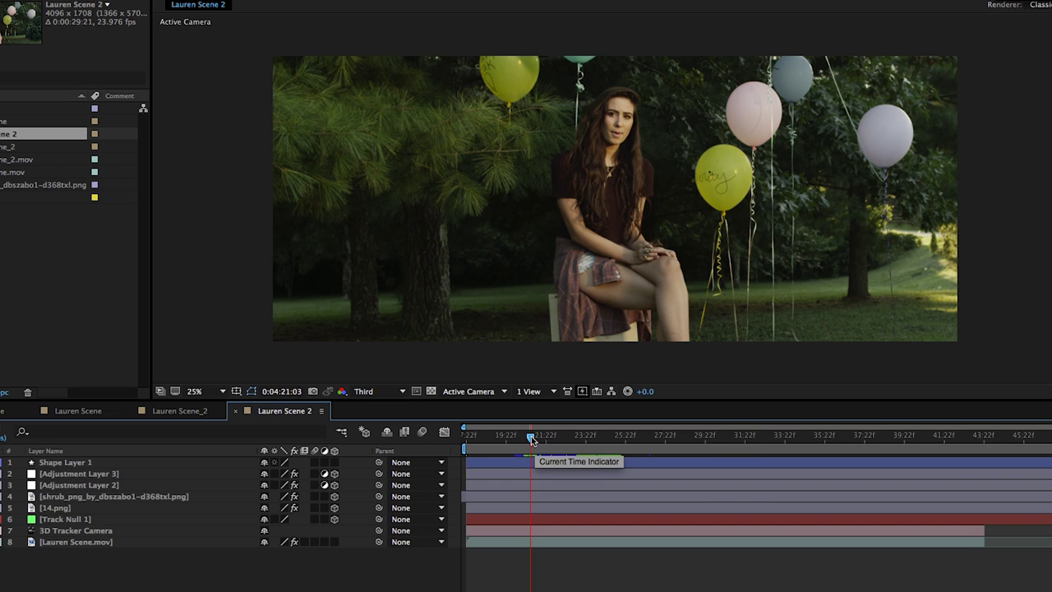
Step: Preview the Lauren Scene 2 shot between about 0:04:21:11 and 0:04:23:22 in real time
mouse_move(531, 440)
left_mouse_down()
mouse_move(595, 437)
mouse_move(528, 436)
left_mouse_up()
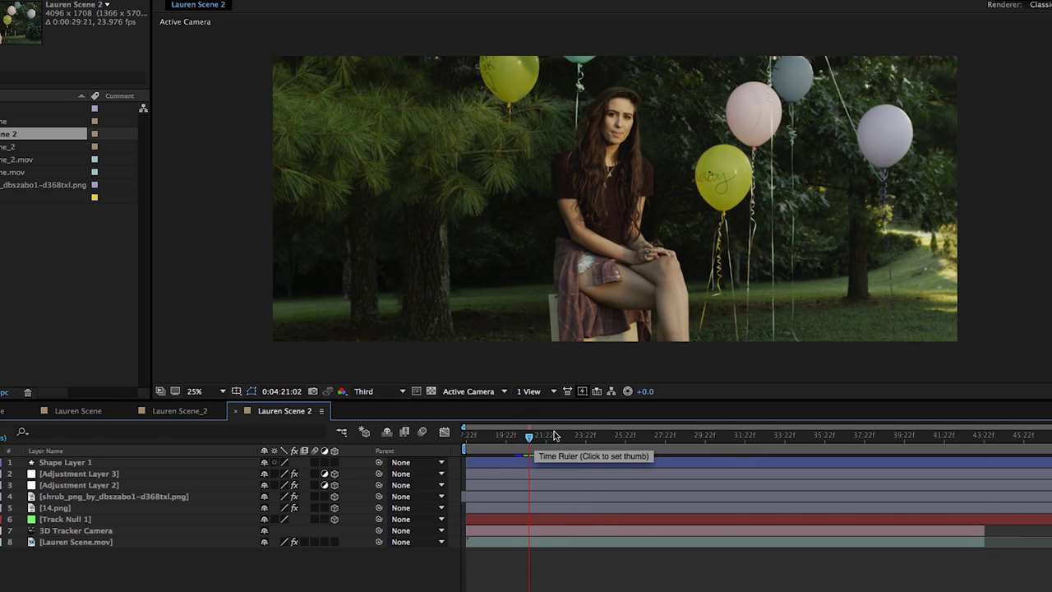
key("space")
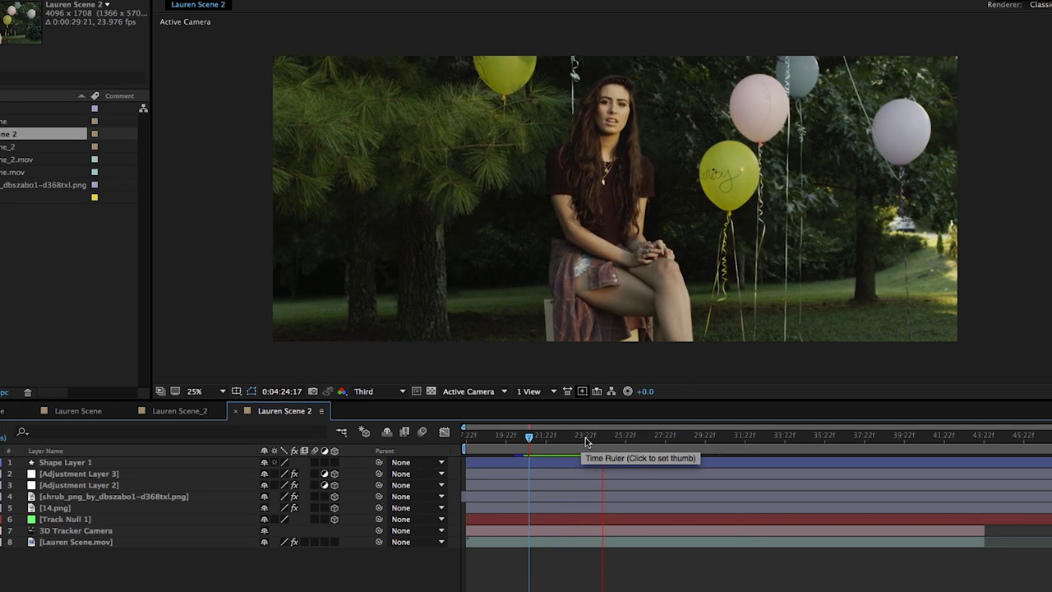
mouse_move(573, 440)
left_mouse_down()
mouse_move(541, 440)
mouse_move(594, 435)
mouse_move(536, 438)
mouse_move(613, 435)
mouse_move(538, 438)
mouse_move(608, 435)
mouse_move(556, 433)
mouse_move(585, 426)
left_mouse_up()
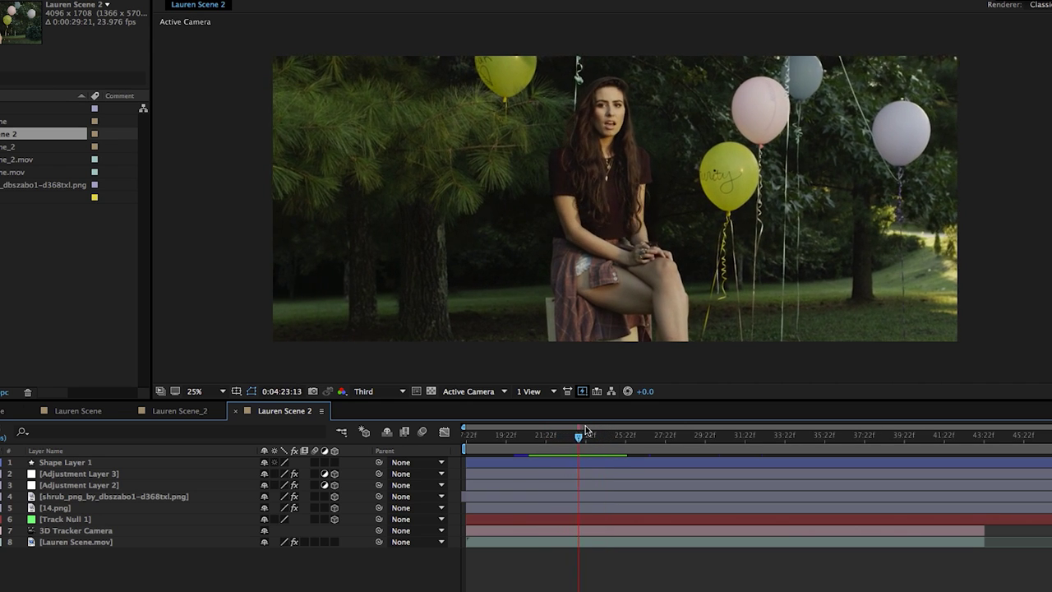
key("space")
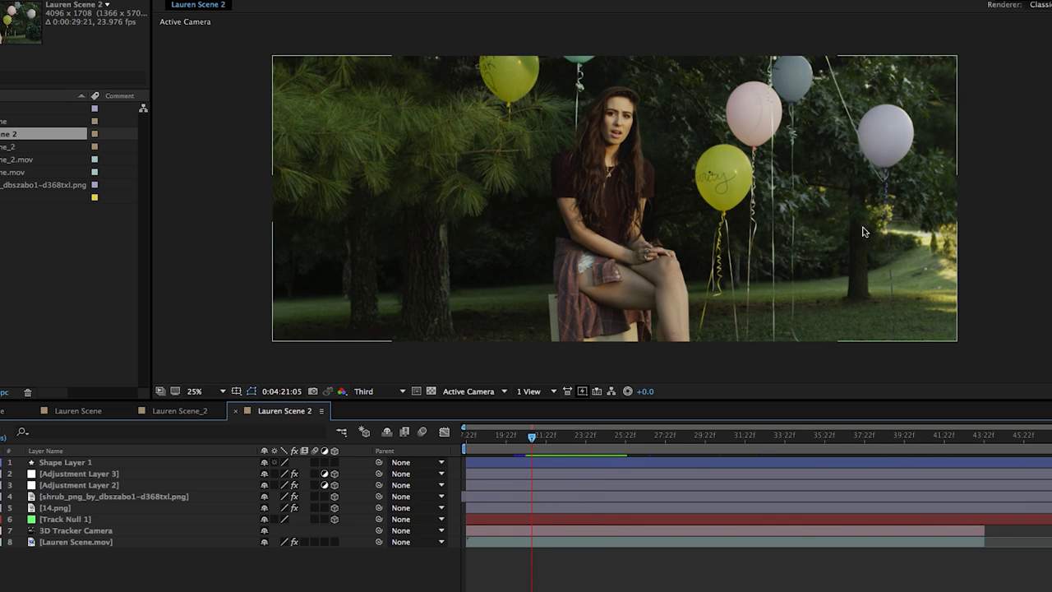
left_click_drag(540, 437, 582, 436)
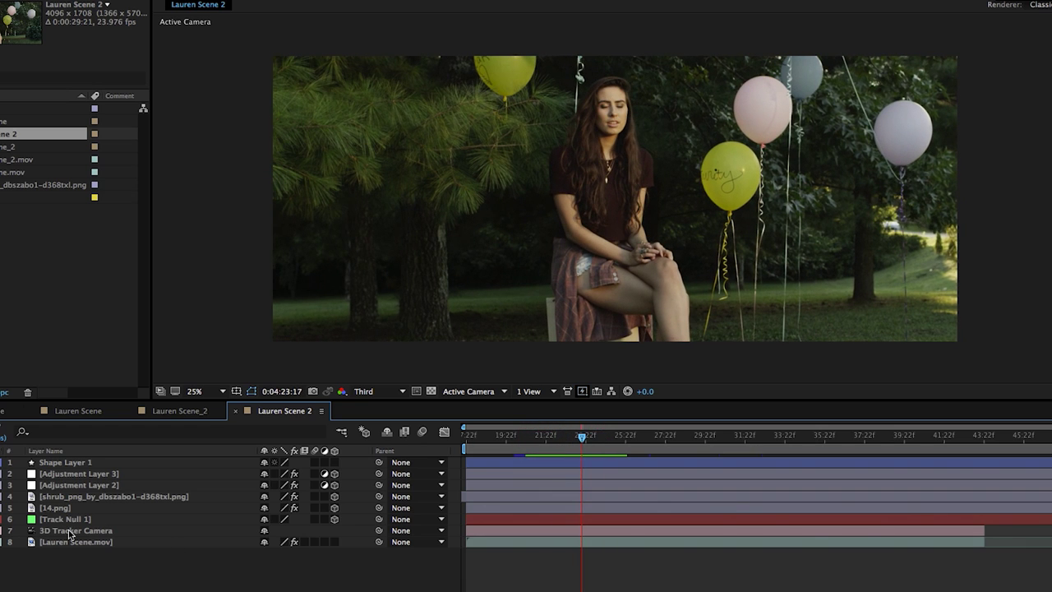
Step: Switch to the Lauren Scene 3 comp and set the time to 0:04:20:18
left_click(191, 415)
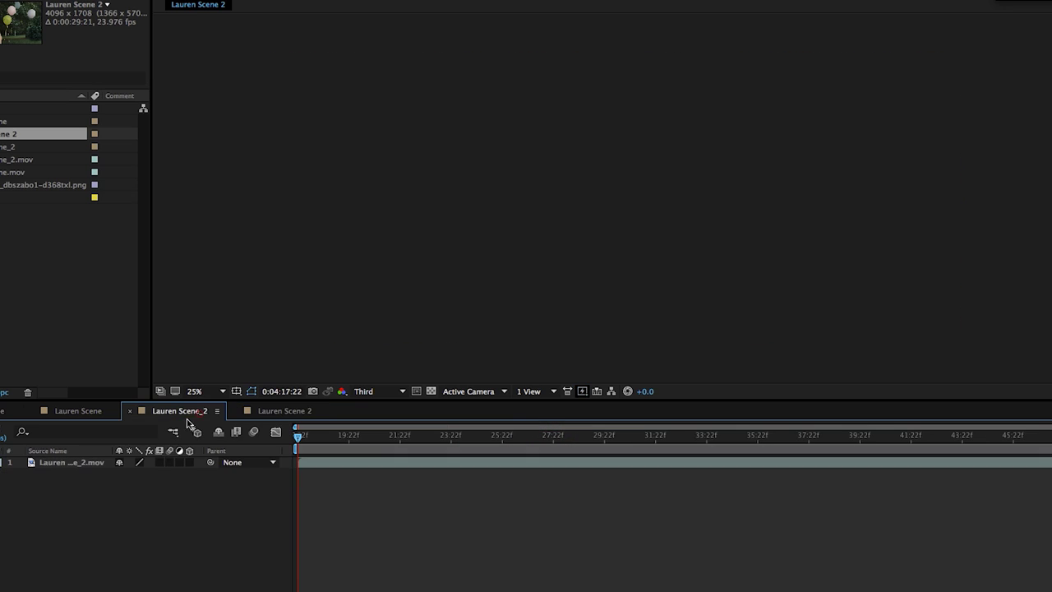
left_click(93, 415)
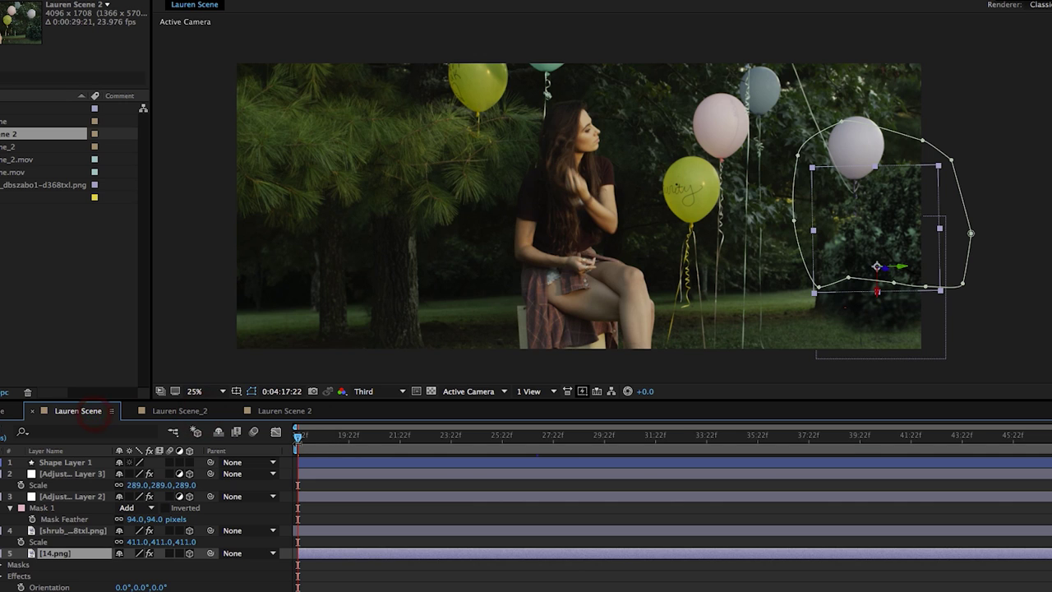
left_click(393, 582)
left_click_drag(316, 443, 494, 451)
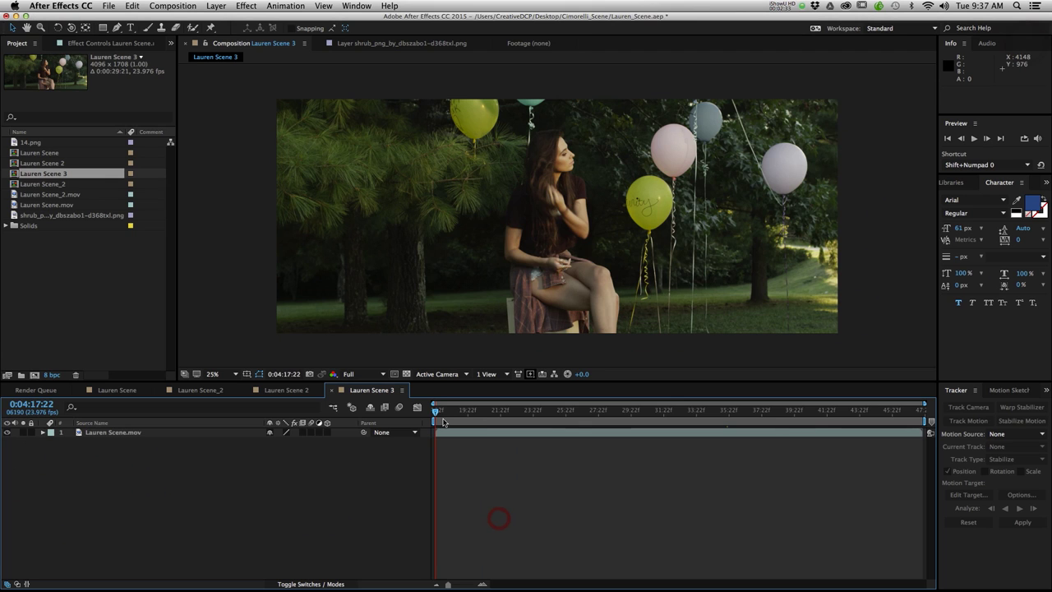
left_click_drag(443, 418, 175, 423)
Step: Select the Lauren Scene.mov layer and bring the Tracker panel into focus
left_click(189, 433)
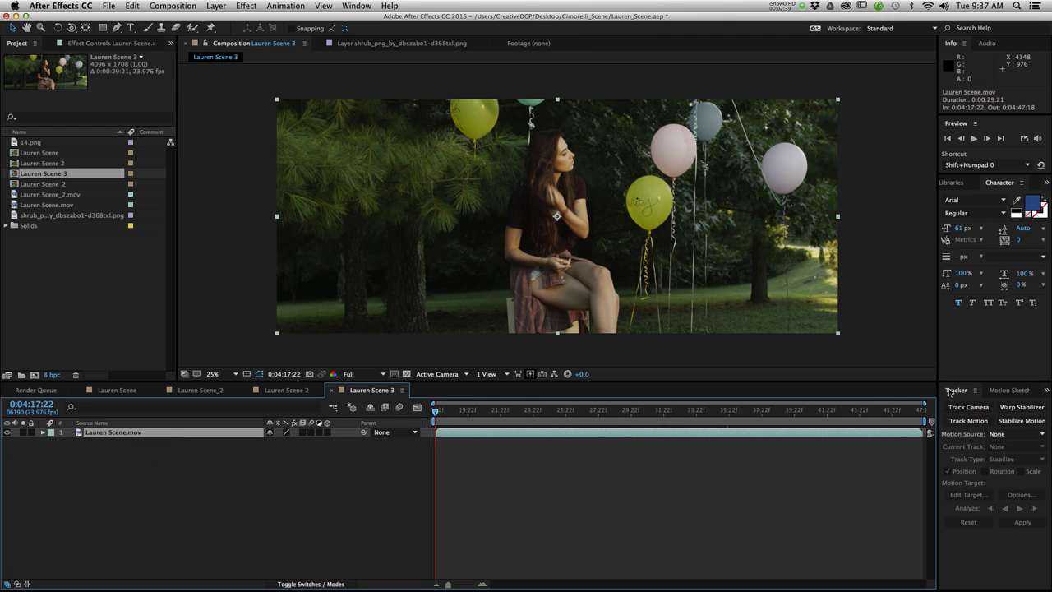
left_click(951, 392)
left_click(368, 4)
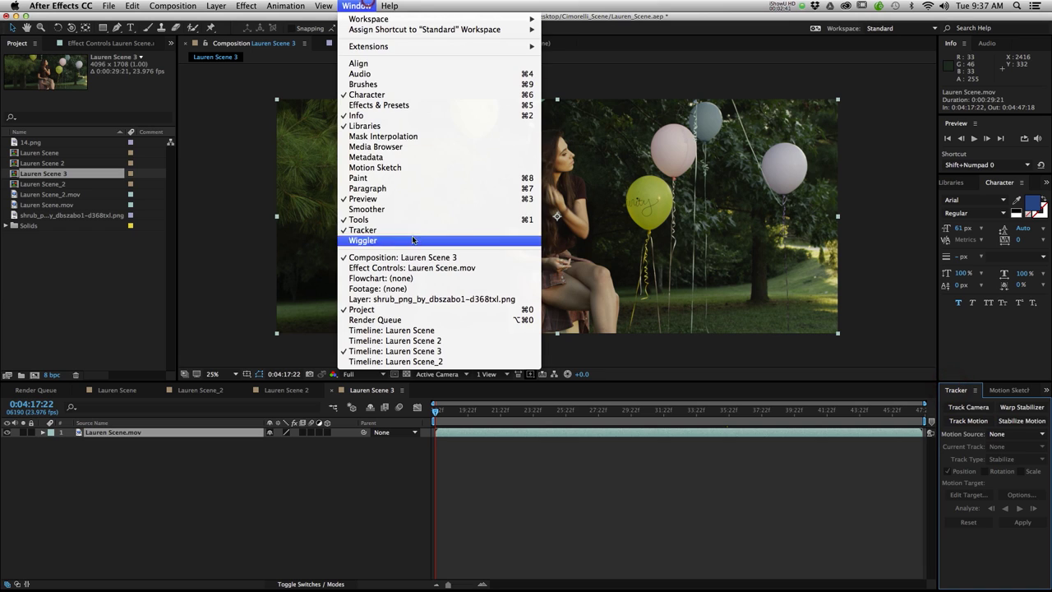
left_click(913, 478)
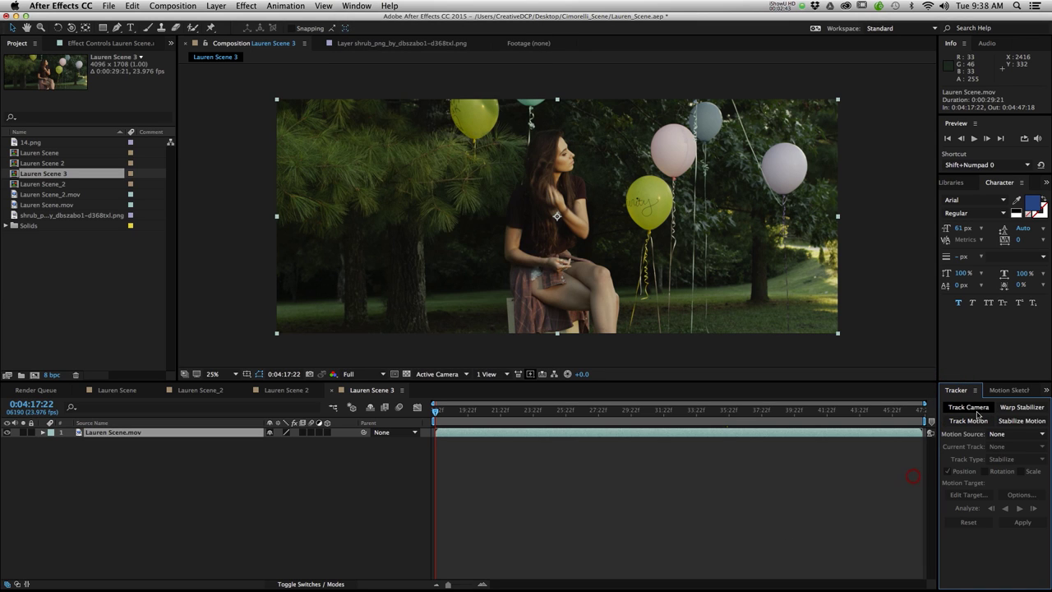
Step: Camera-track Lauren Scene.mov, then create Track Null 1 and a 3D Tracker Camera from right-side track points
left_click(972, 408)
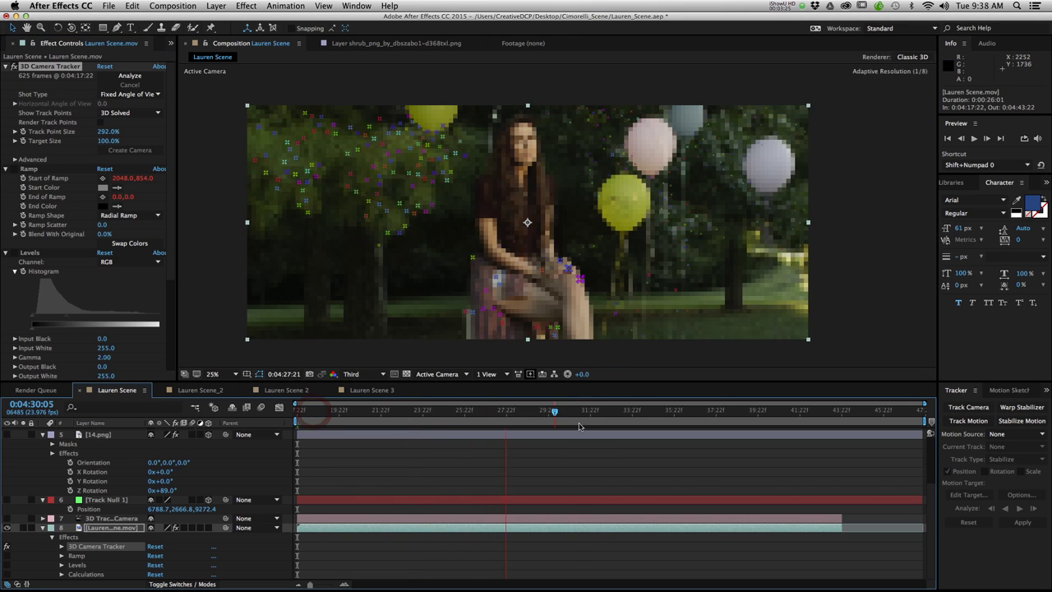
left_click_drag(579, 426, 304, 415)
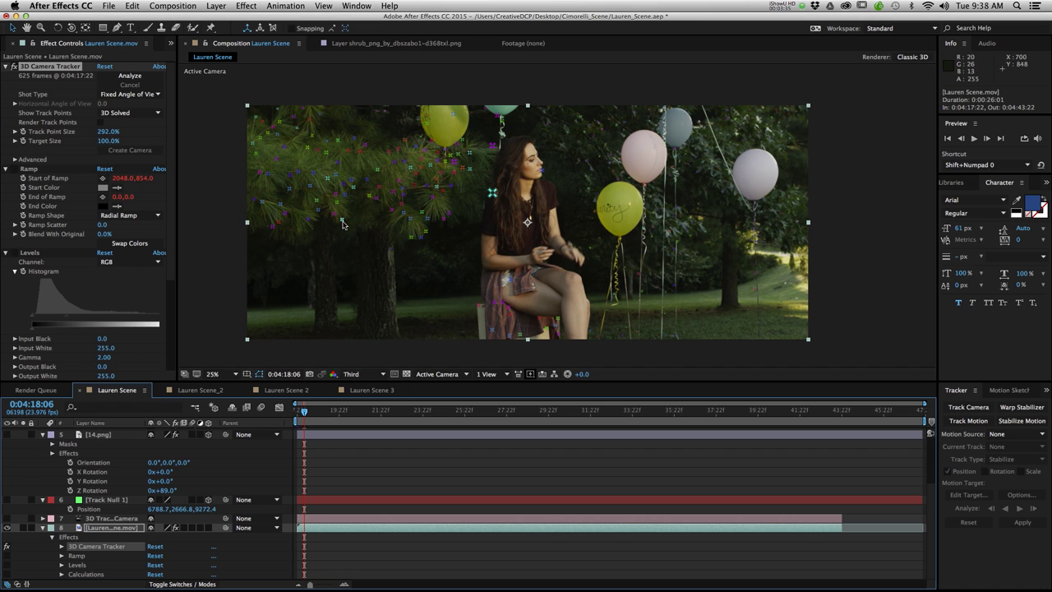
left_click(518, 410)
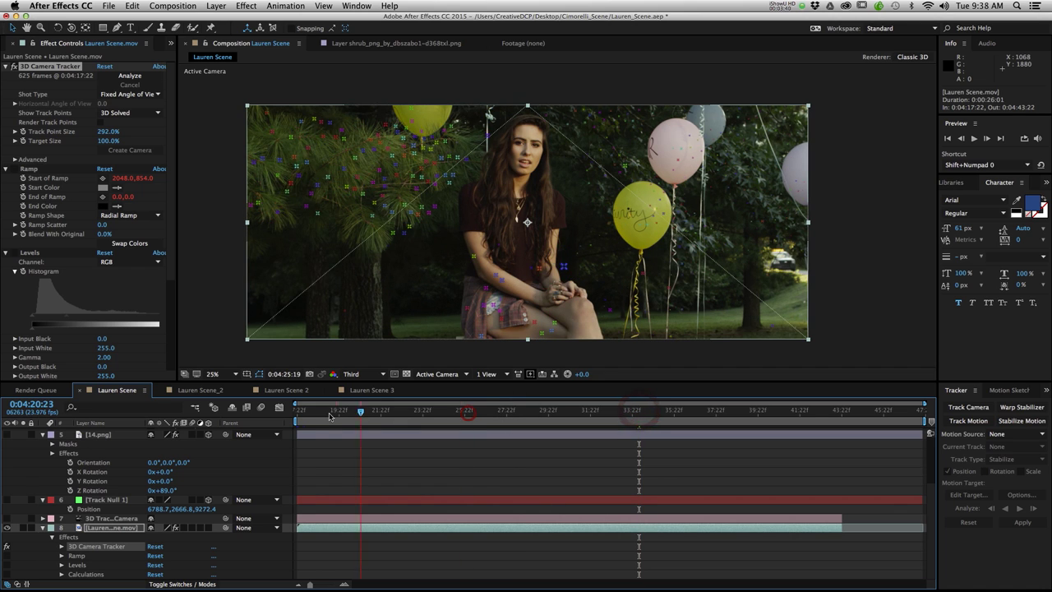
left_click(468, 415)
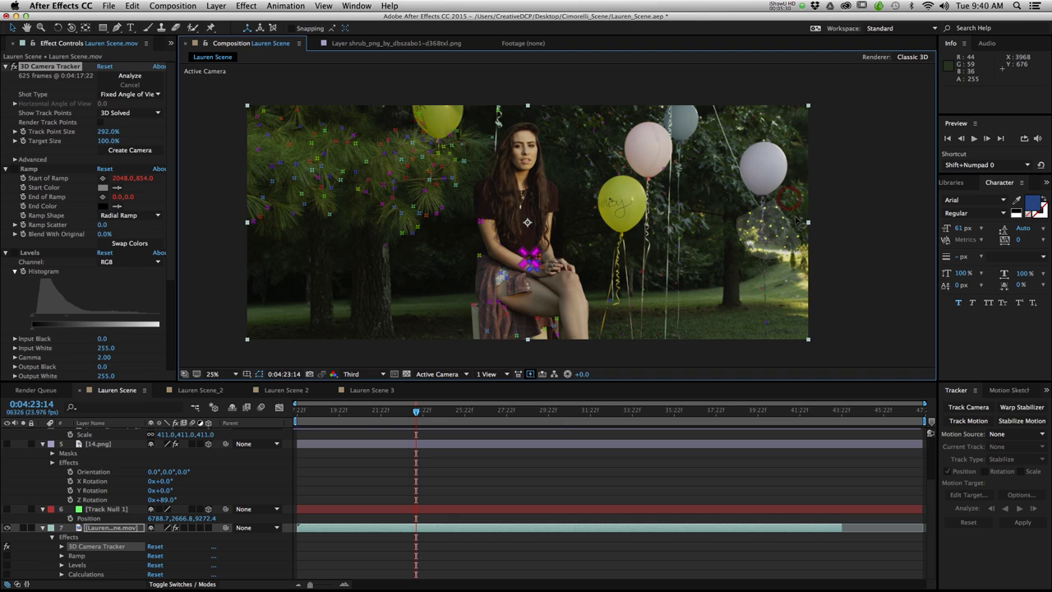
right_click(767, 240)
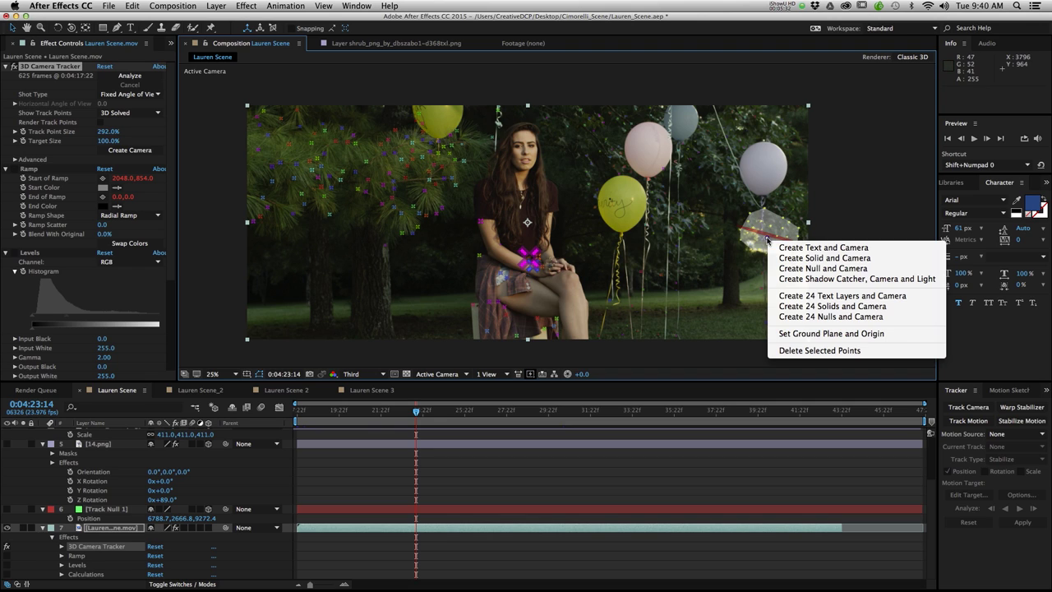
left_click(869, 269)
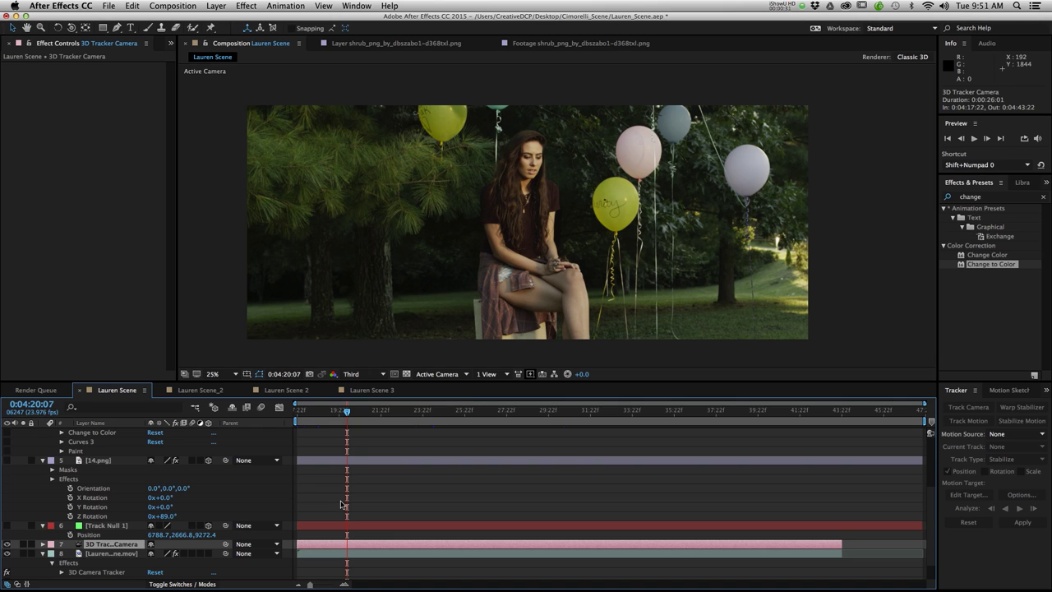
Step: Move to 0:04:25:13, view the shrub PNG in the Footage viewer, then return to Lauren Scene
scroll(361, 479, "up", 5)
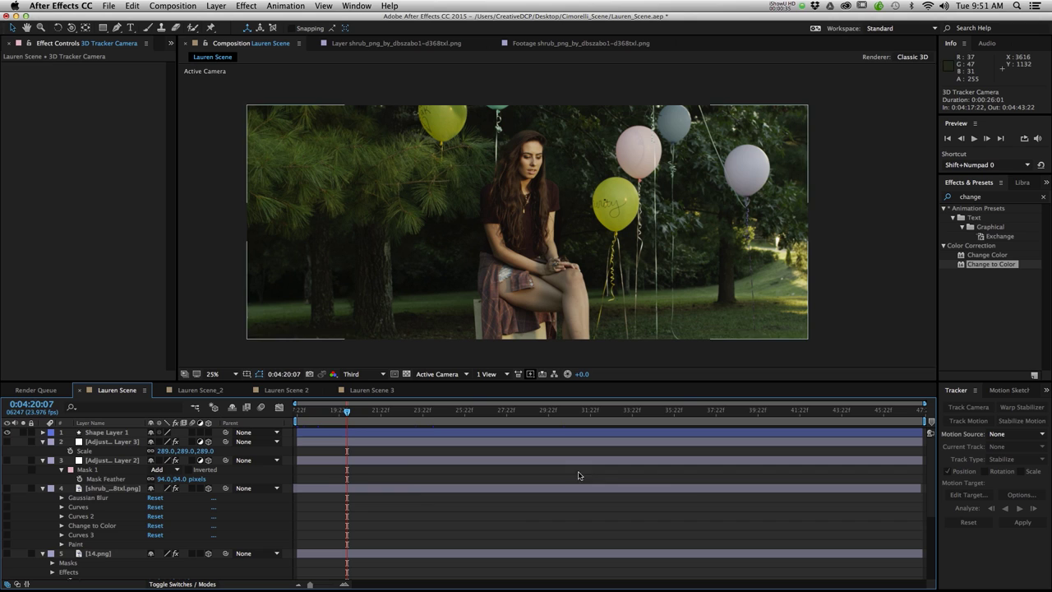
left_click_drag(387, 418, 524, 418)
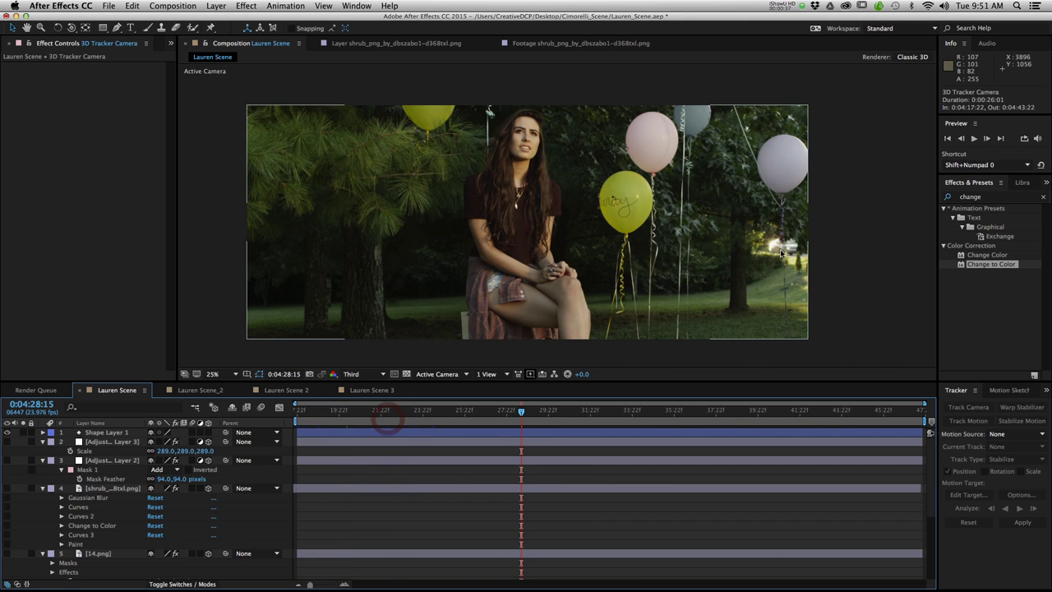
left_click_drag(519, 419, 456, 417)
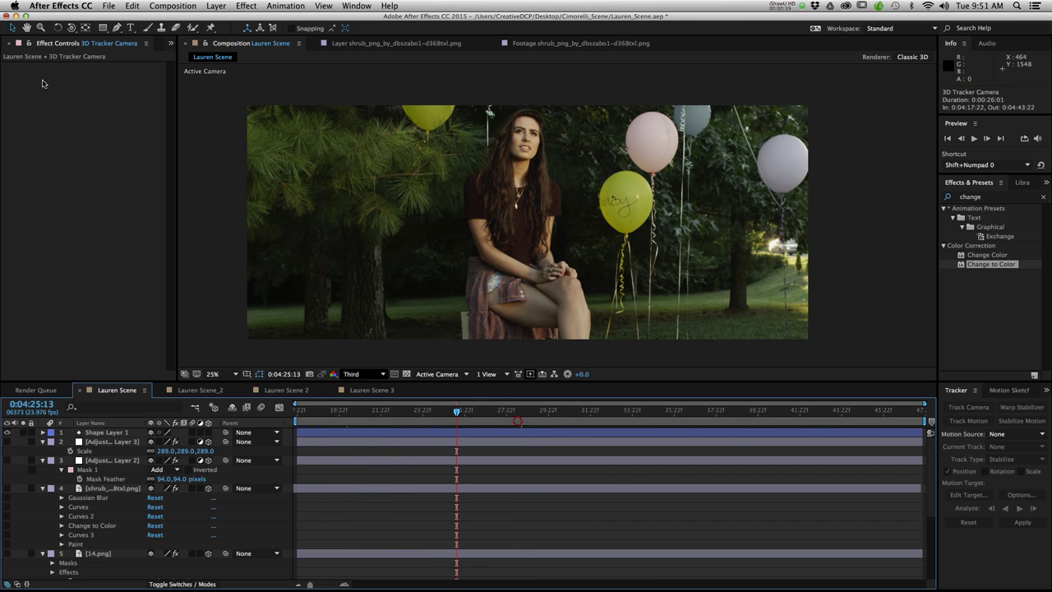
left_click(36, 44)
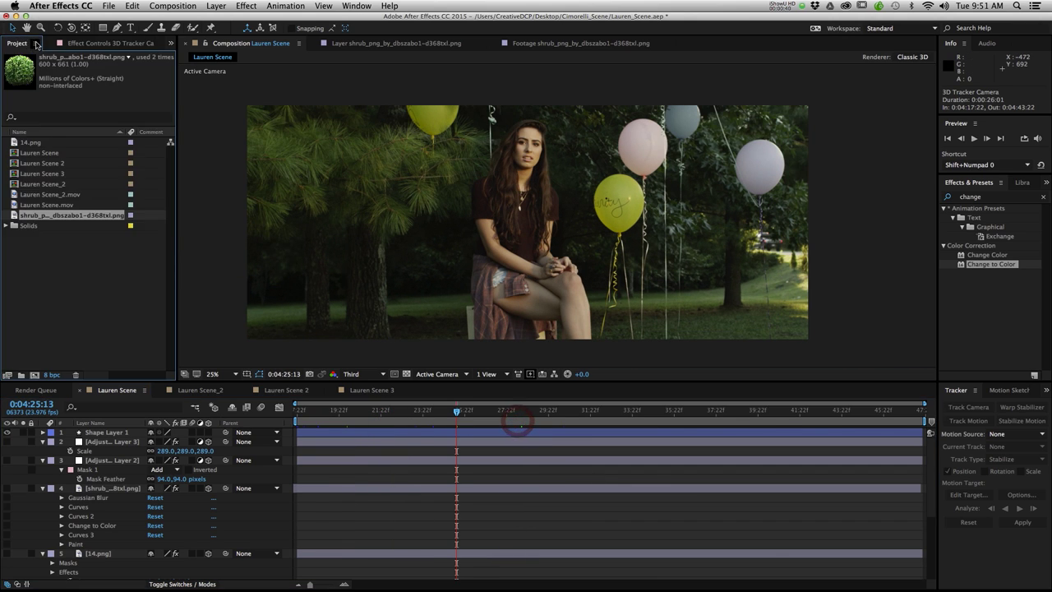
double_click(13, 215)
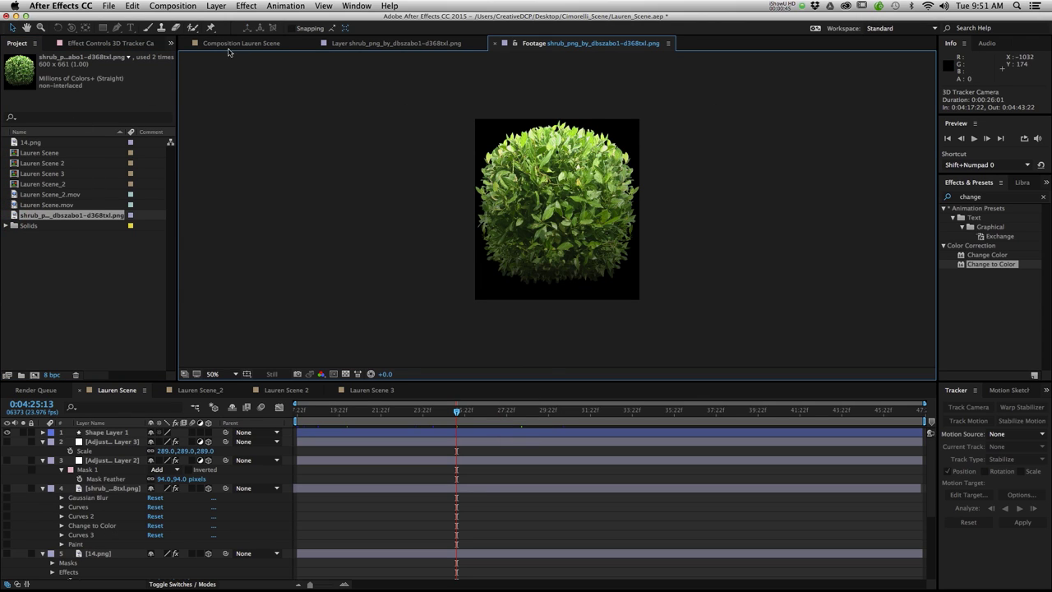
left_click(233, 43)
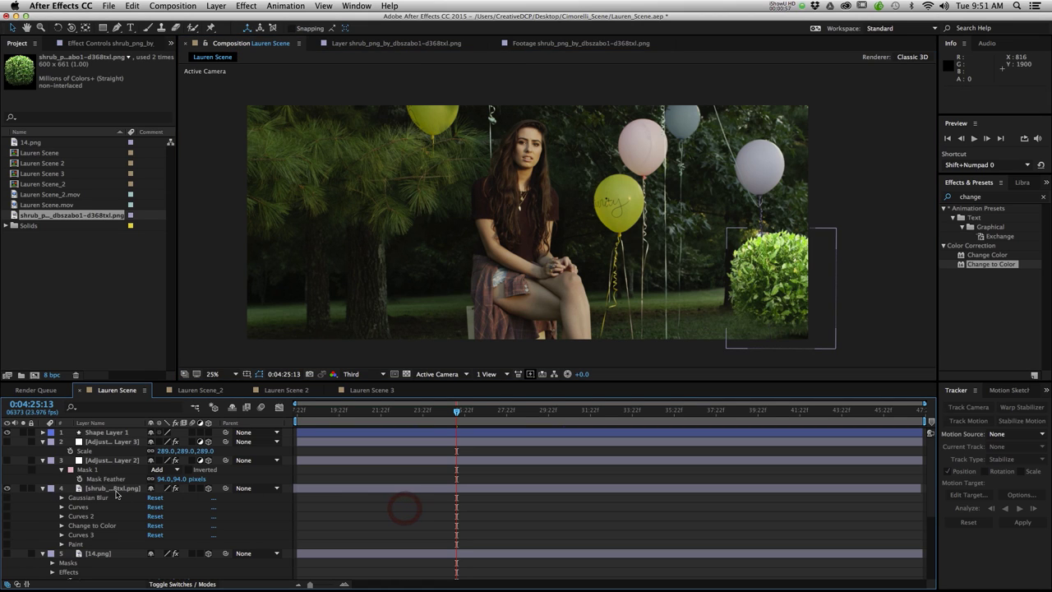
Step: Paste Track Null 1's position (6788.7, 2666.8, 9272.4) into the shrub layer's Position
scroll(115, 524, "down", 3)
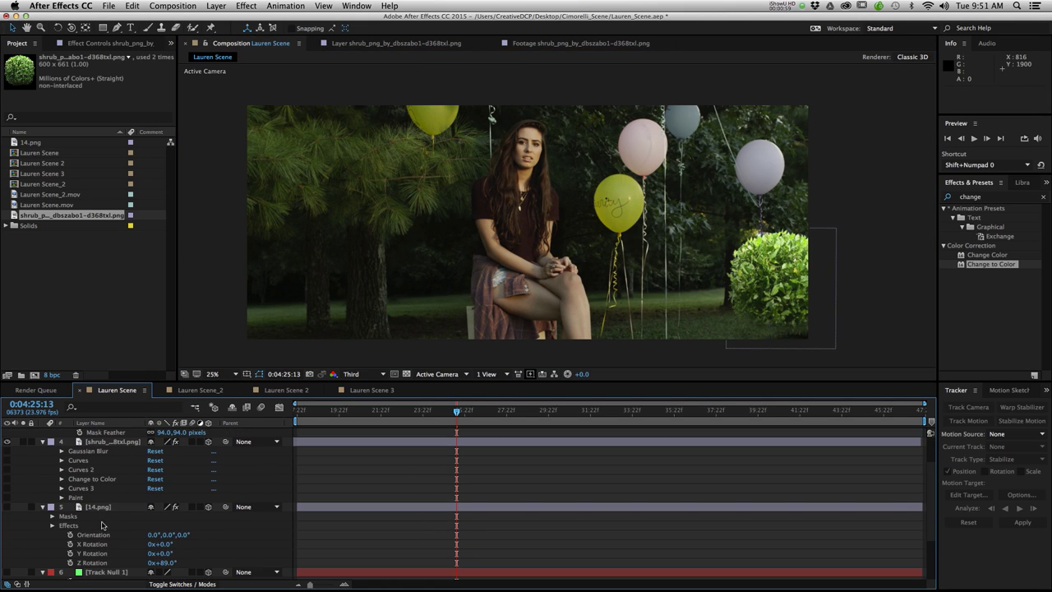
scroll(92, 512, "down", 2)
left_click(98, 543)
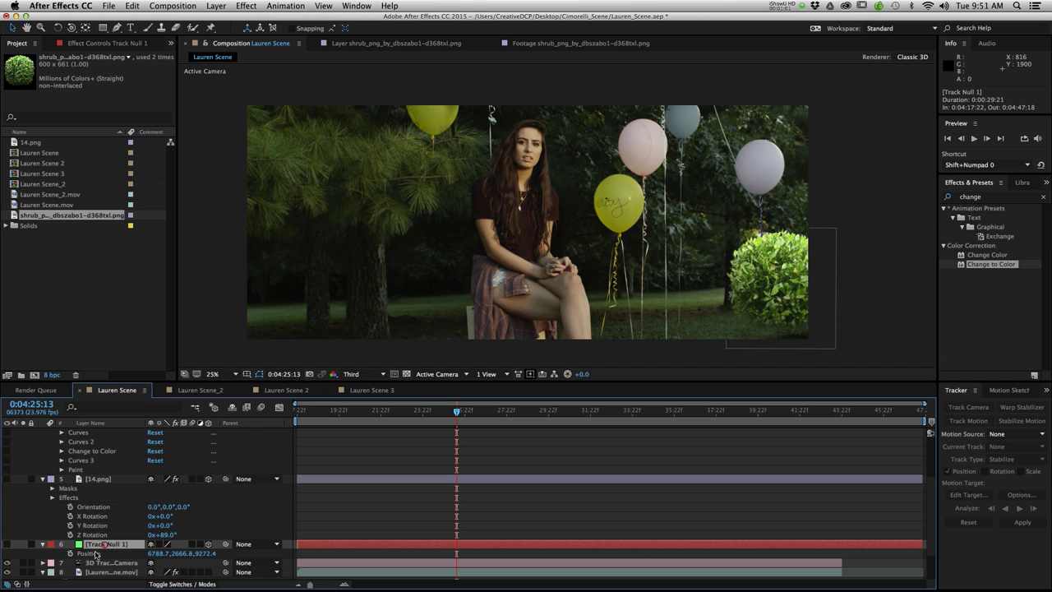
scroll(92, 526, "up", 5)
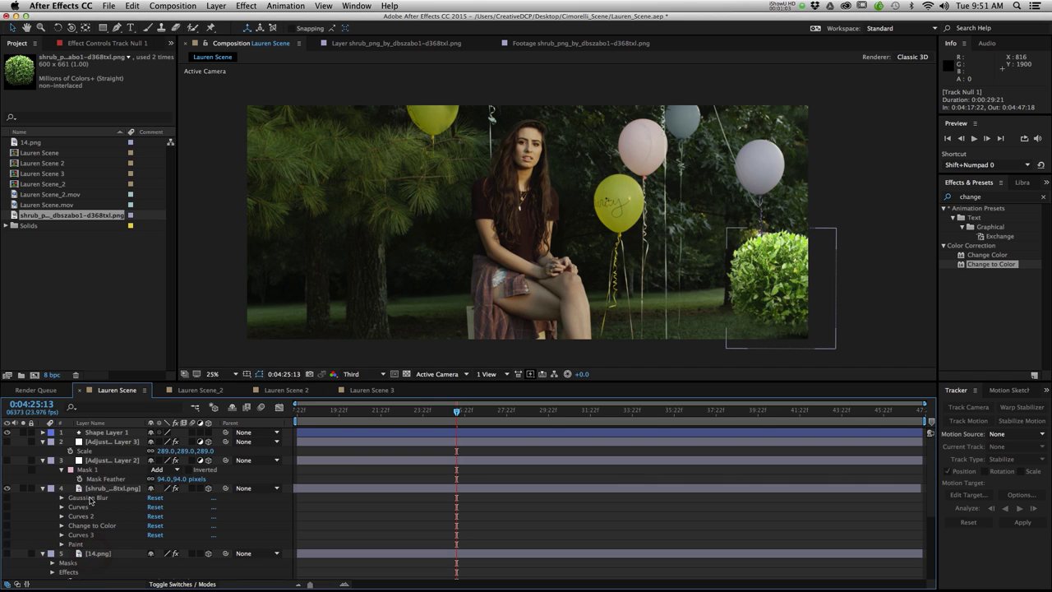
left_click(104, 488)
key("p")
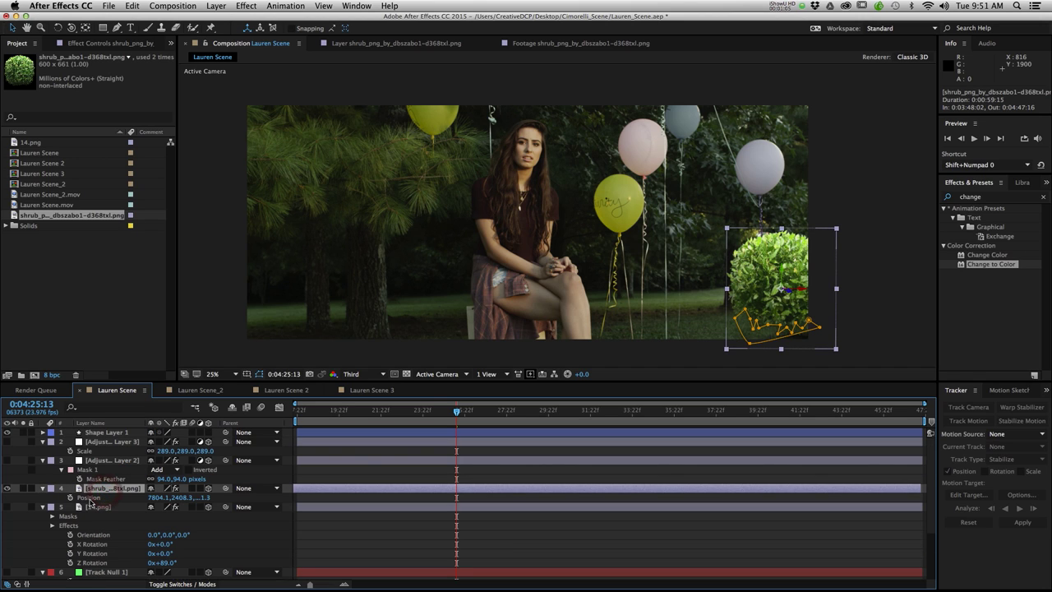
left_click(89, 497)
key("ctrl+v")
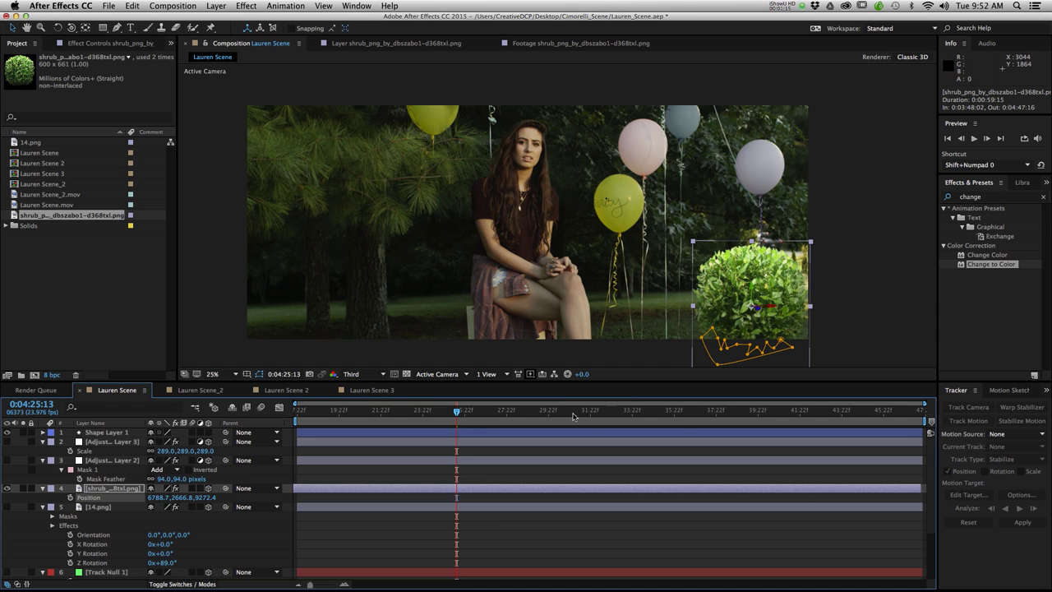
Step: Scrub the shot to confirm the shrub stays anchored, then show its Effect Controls
left_click(746, 411)
left_click_drag(572, 416, 416, 411)
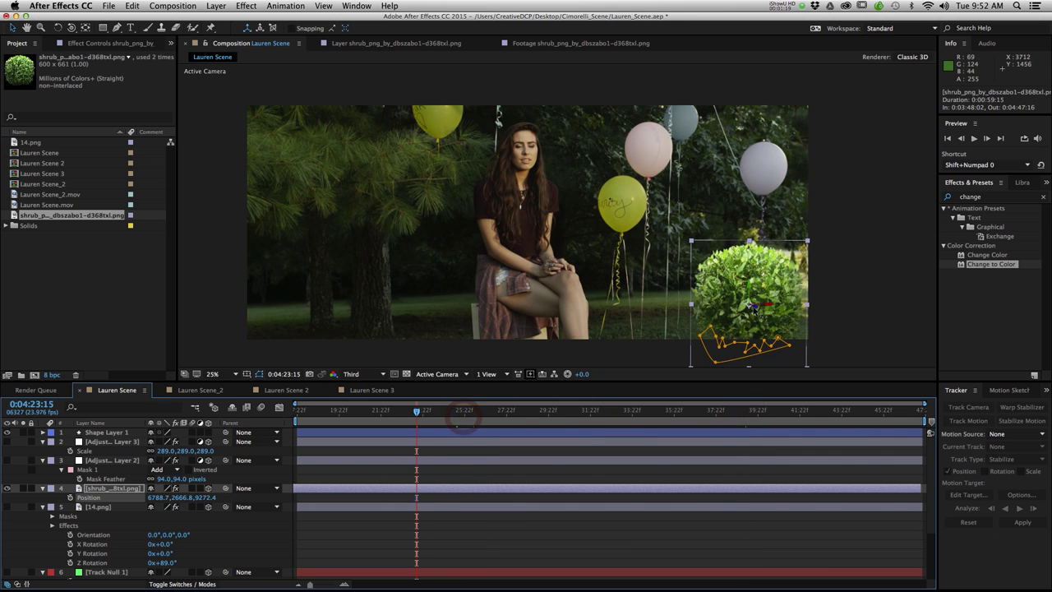
left_click(395, 412)
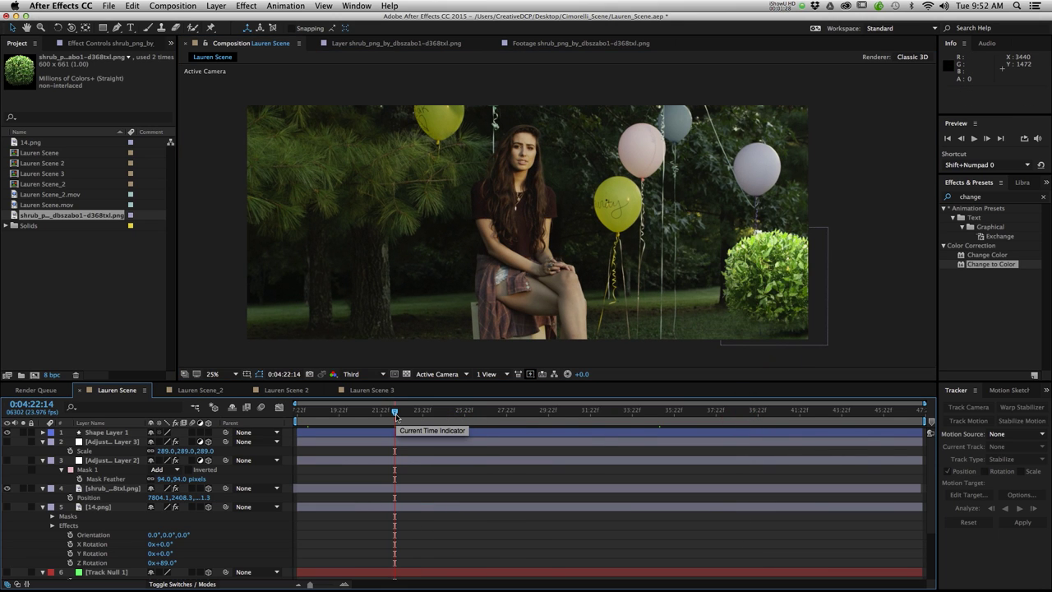
left_click_drag(395, 413, 336, 412)
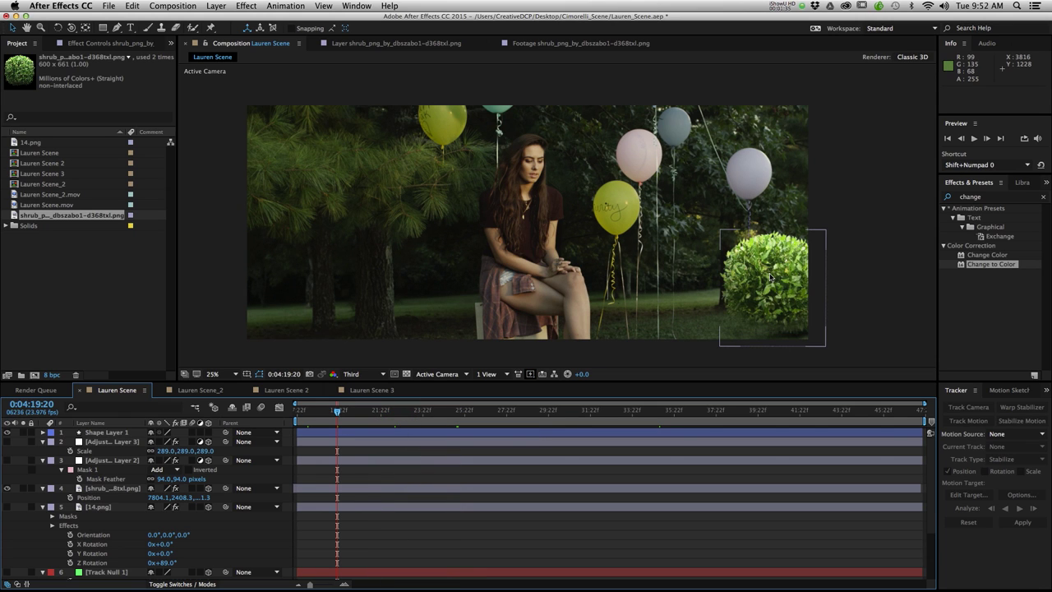
left_click(770, 277)
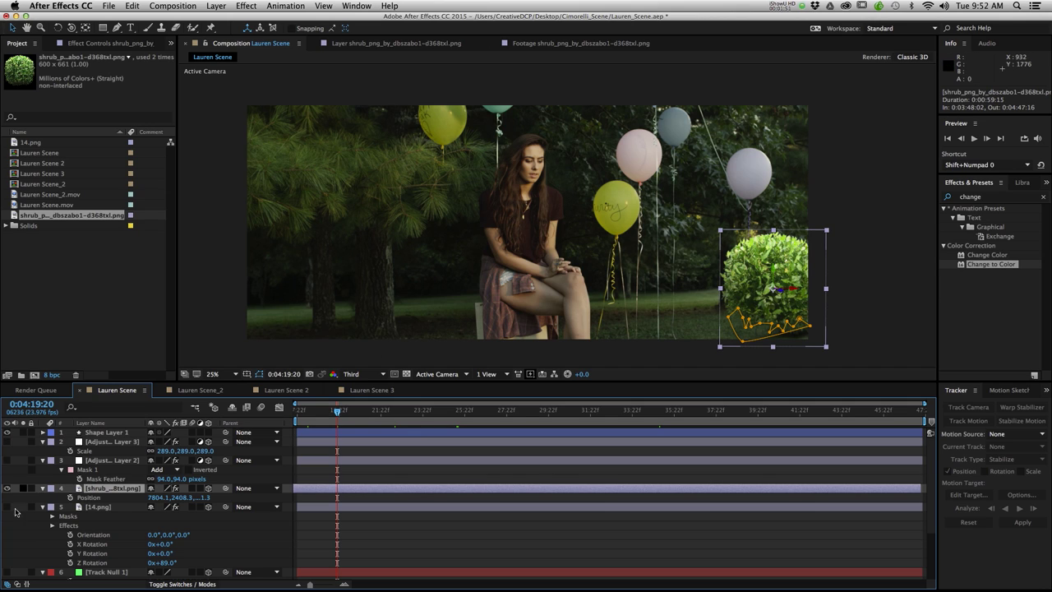
left_click(92, 45)
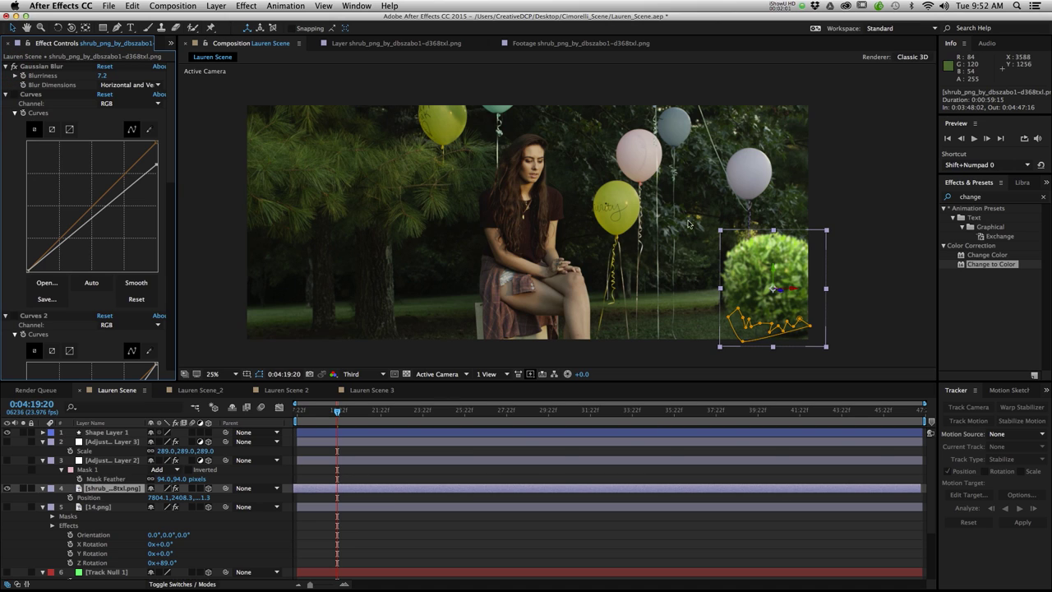
Step: Toggle Curves, Curves 2 and Change to Color on the shrub to compare its look
left_click(14, 95)
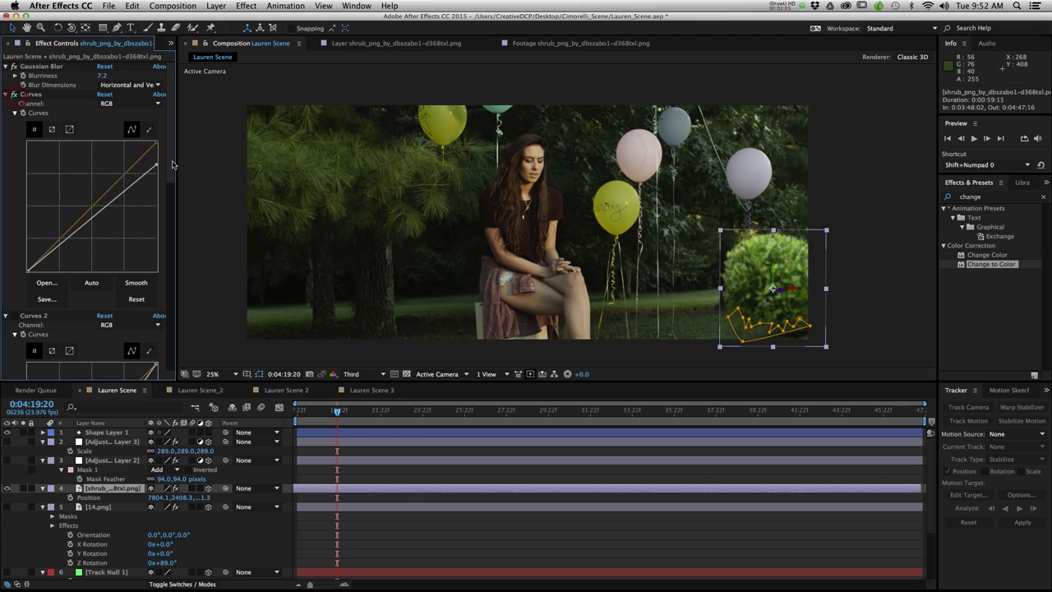
left_click_drag(172, 162, 133, 214)
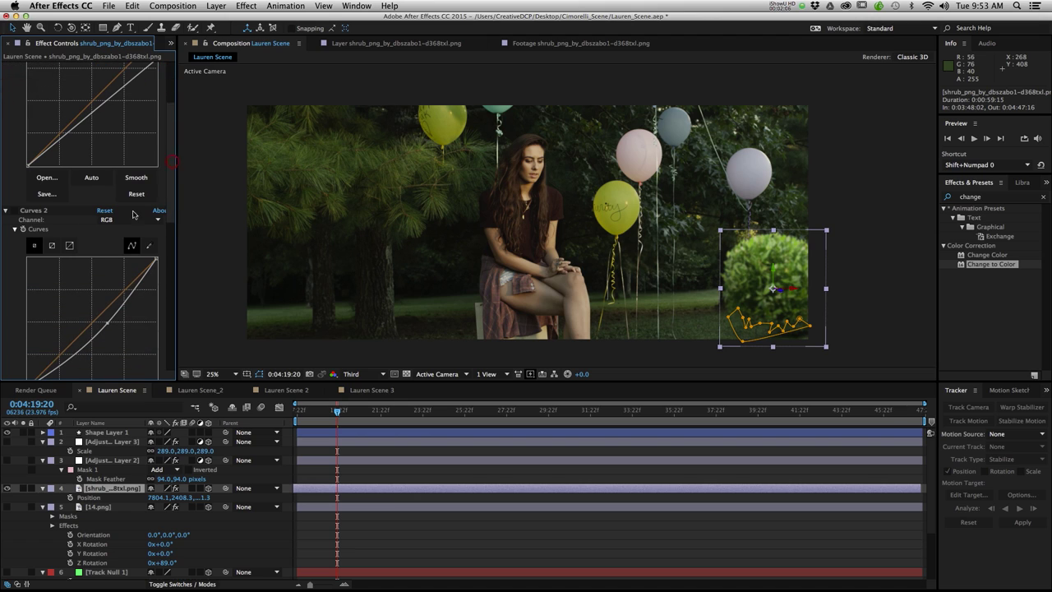
left_click(13, 211)
left_click_drag(171, 211, 181, 327)
left_click(46, 136)
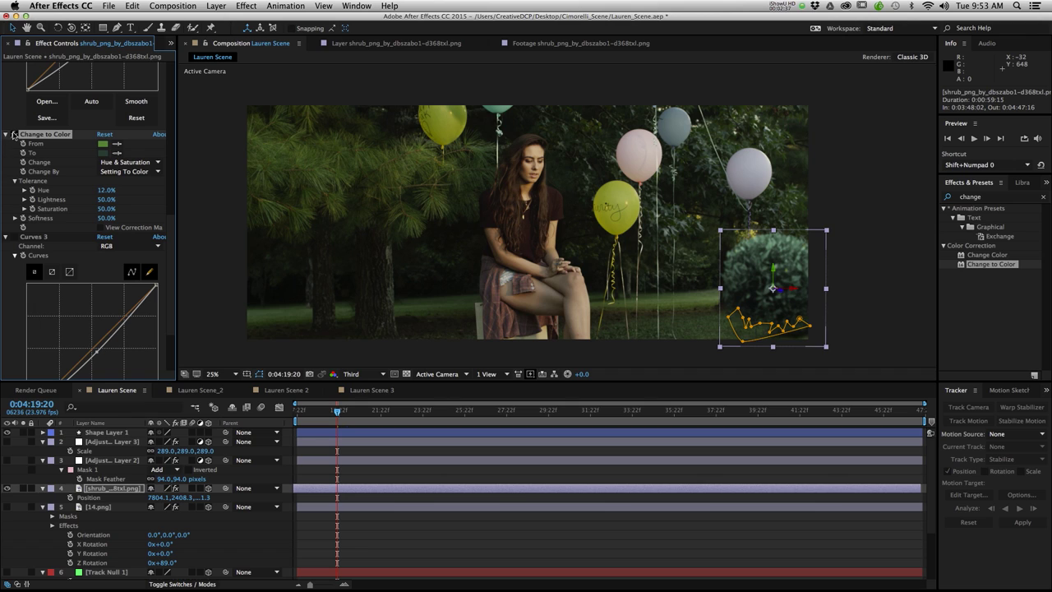
left_click(13, 134)
left_click(13, 134)
scroll(56, 200, "down", 5)
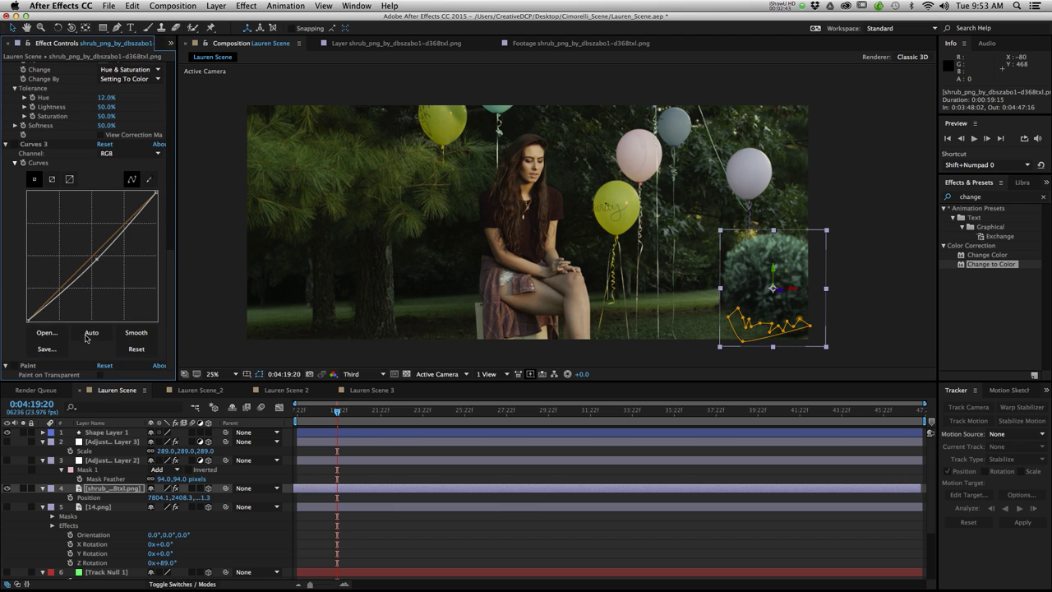
left_click(39, 368)
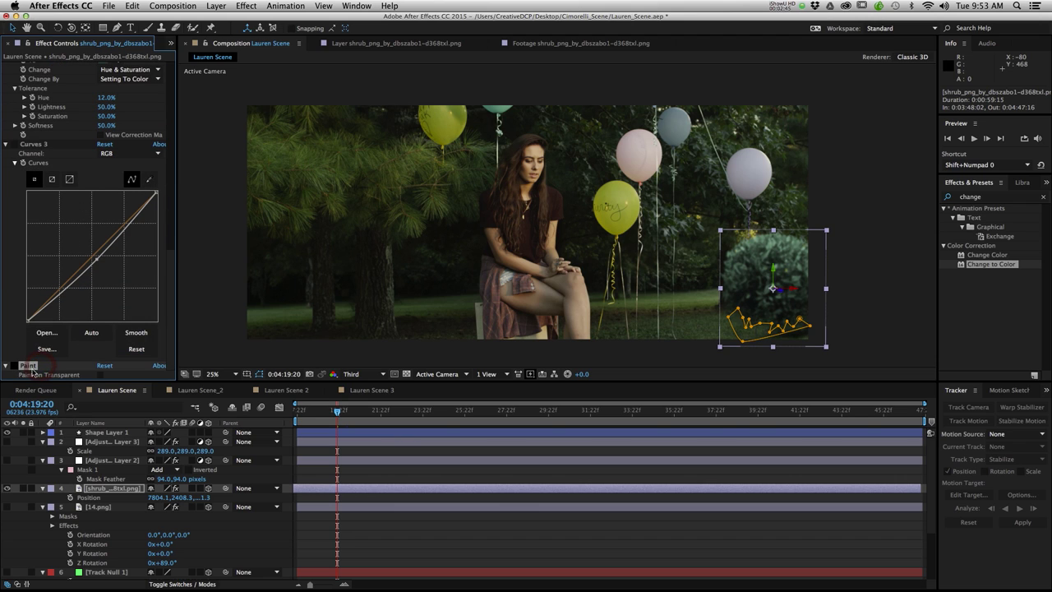
left_click(723, 465)
key("period")
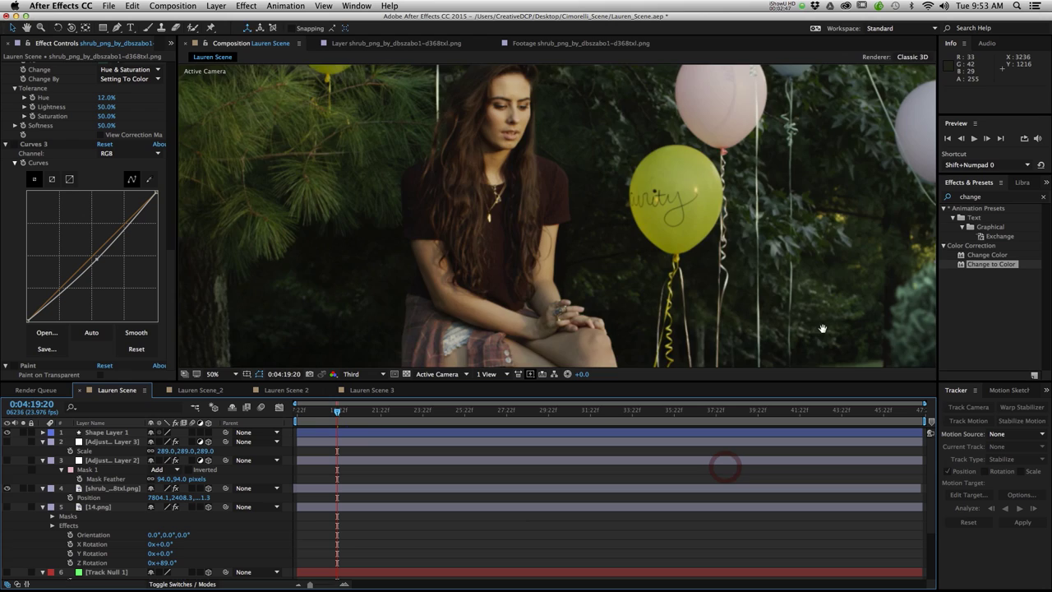
left_click(808, 317)
left_click_drag(320, 168, 532, 302)
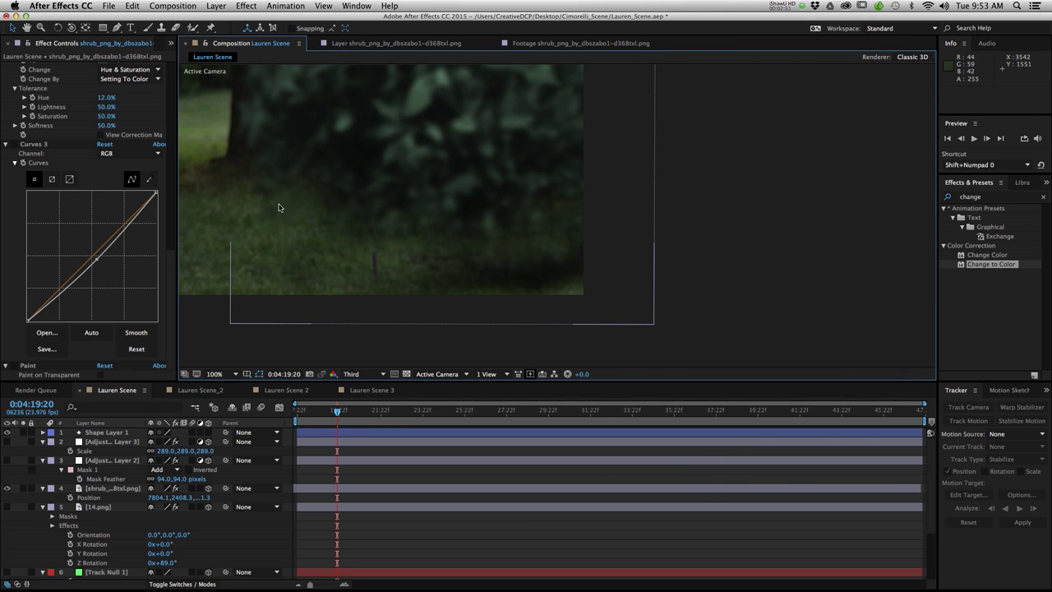
key("comma")
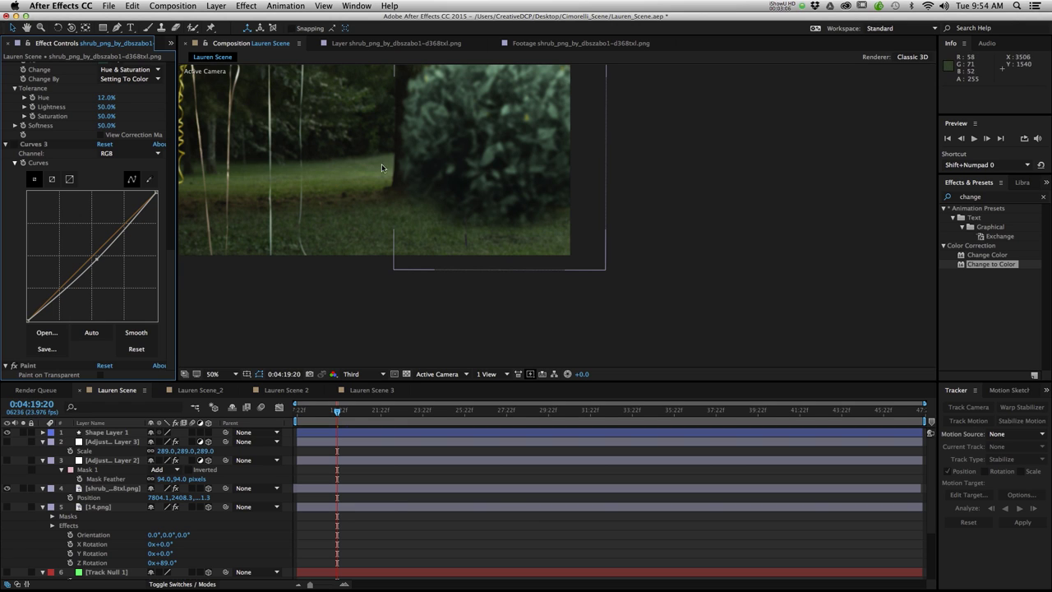
key("comma")
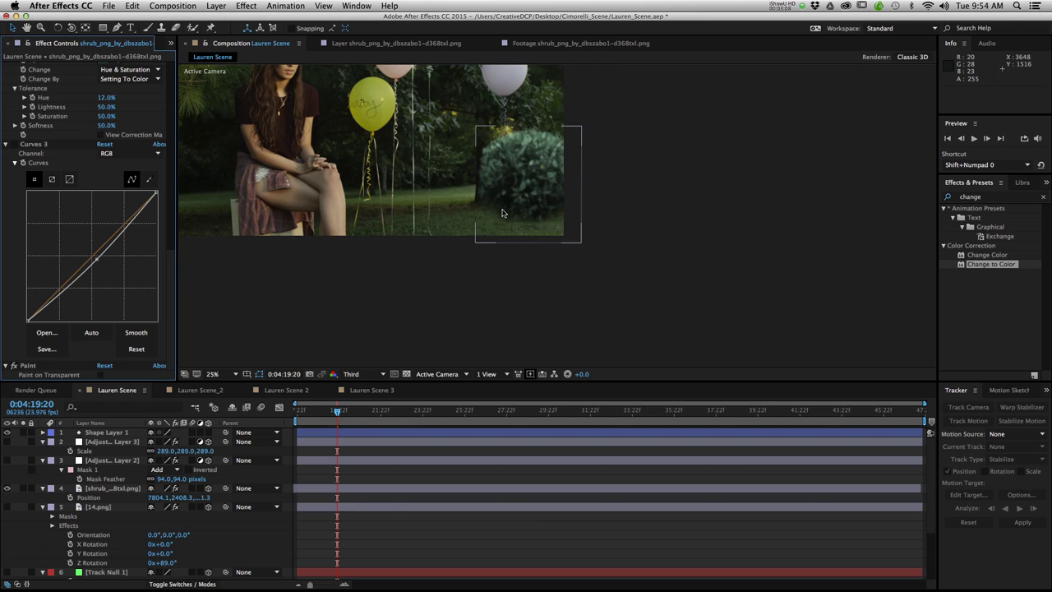
key("period")
Step: Delete the shrub layer's Mask 1, then undo to restore it
left_click(97, 490)
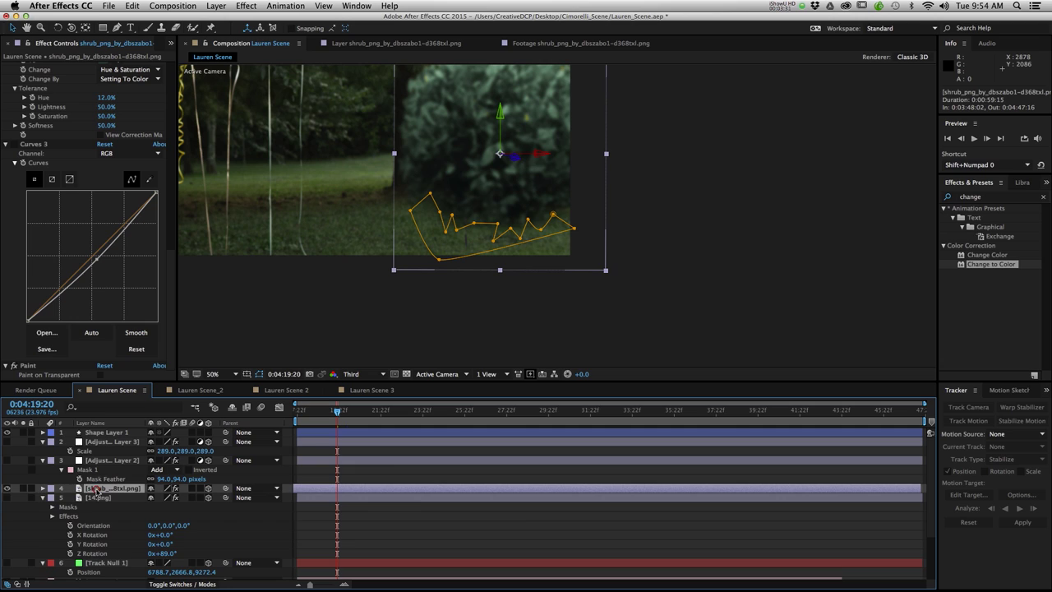
key("m")
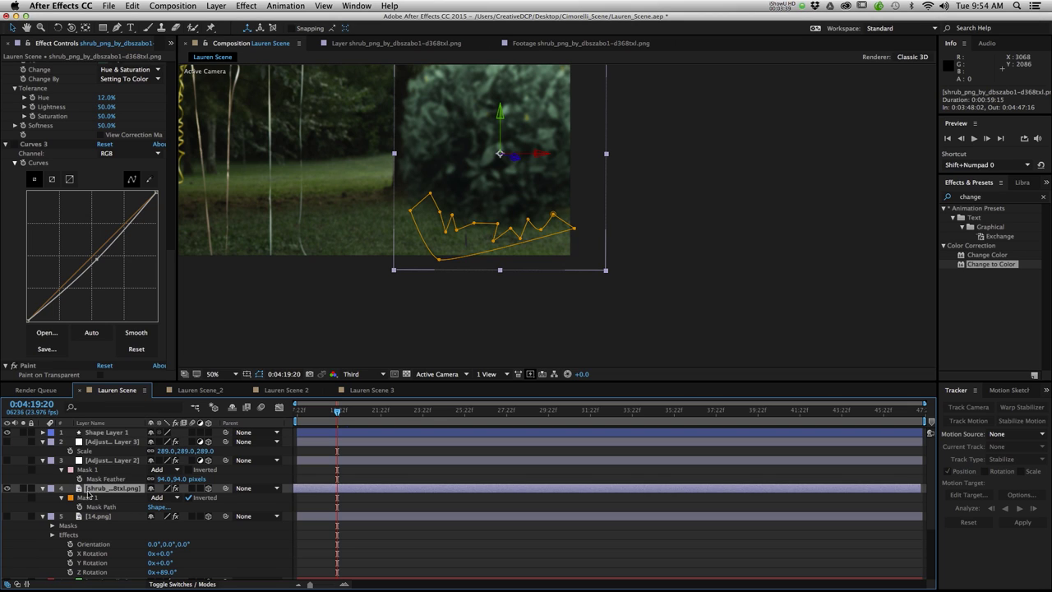
left_click(86, 499)
key("Delete")
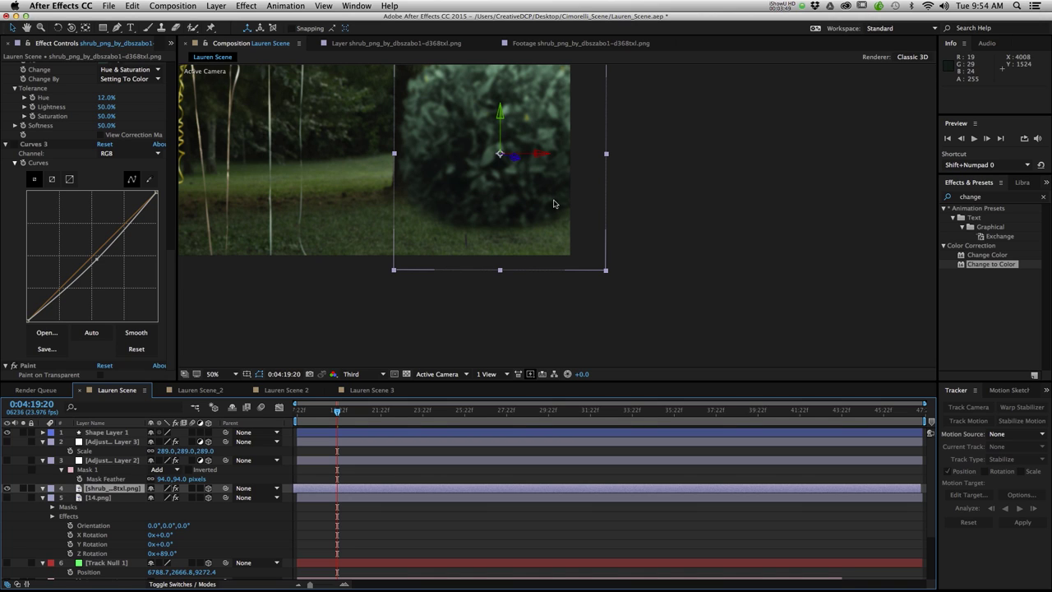
key("ctrl+z")
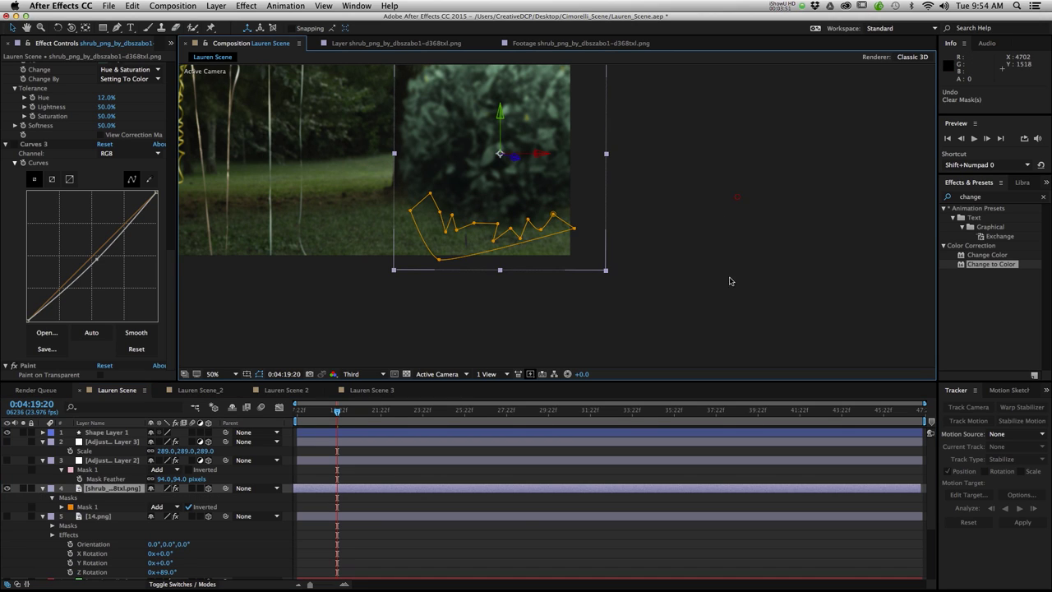
Step: Deselect the shrub and centre the whole frame in the viewer with the Hand tool
left_click(675, 296)
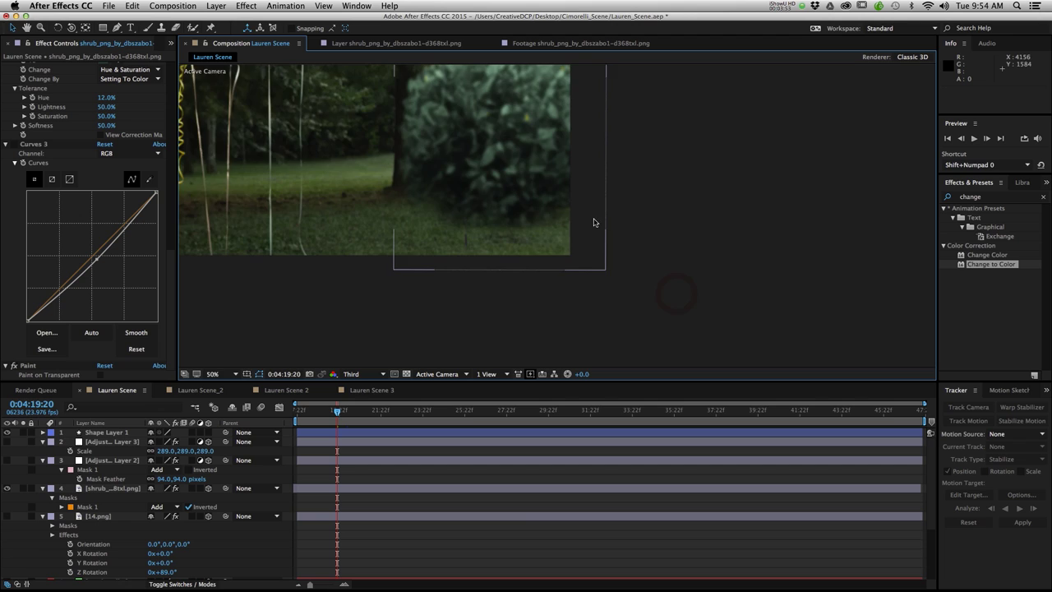
scroll(567, 222, "down", 4)
scroll(559, 235, "up", 2)
key("h")
left_click_drag(429, 227, 642, 321)
key("v")
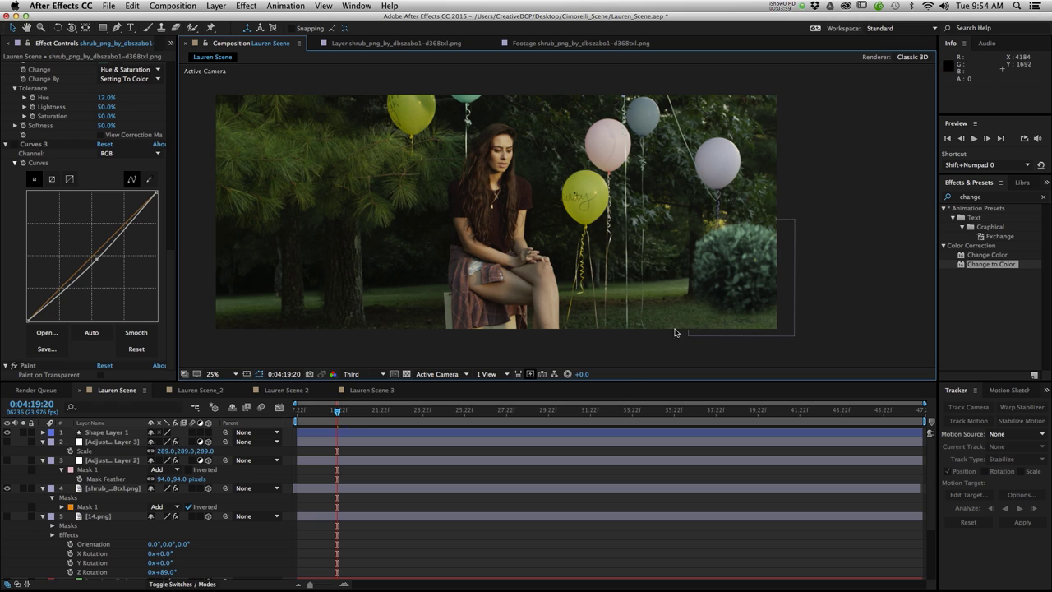
key("space")
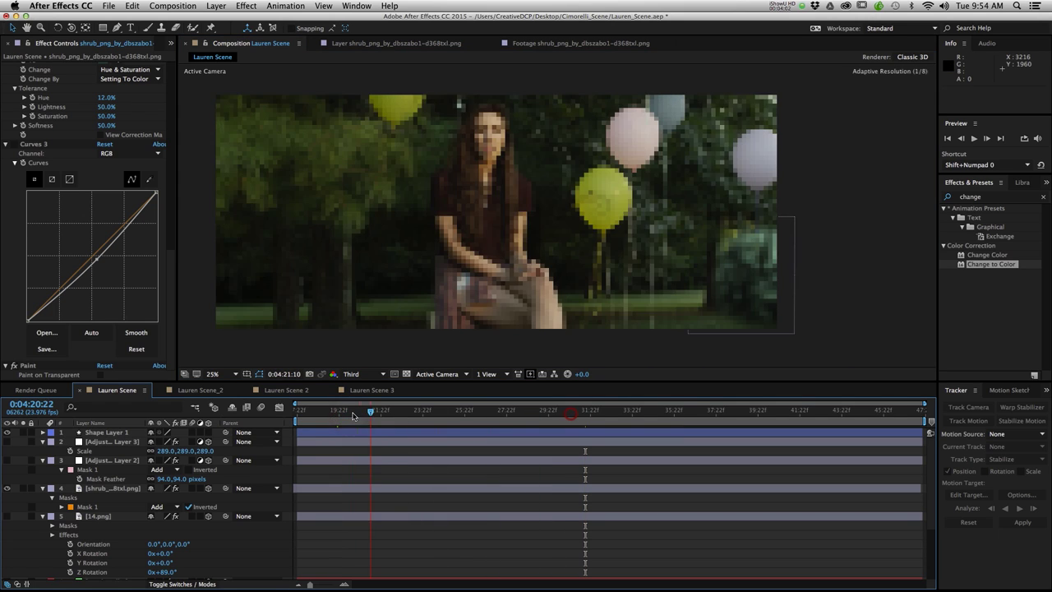
key("space")
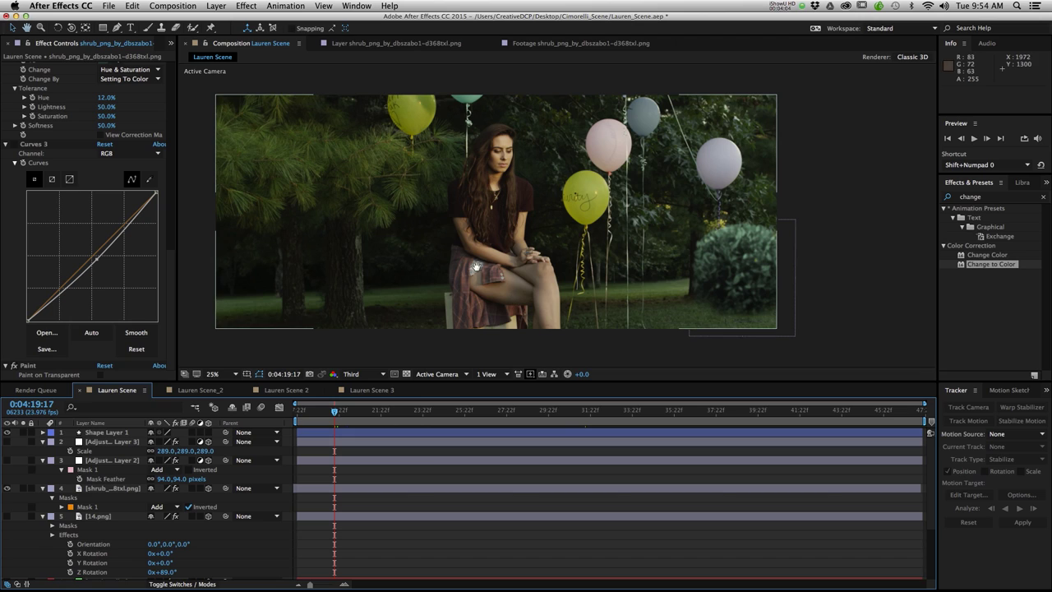
left_click_drag(475, 267, 491, 280)
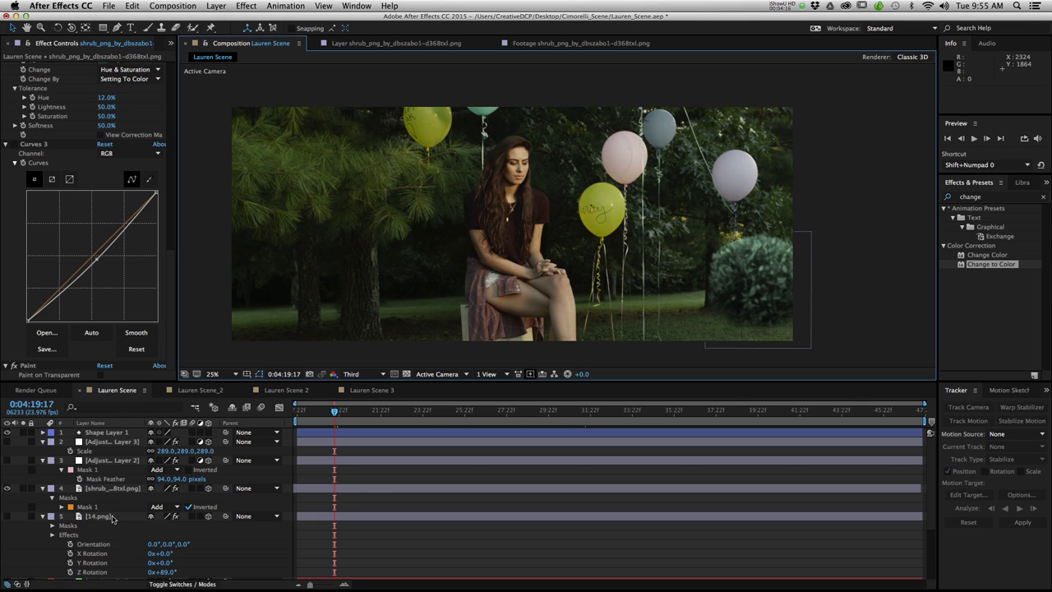
Step: Make the 14.png shrub layer visible and select it
scroll(113, 518, "down", 2)
left_click(5, 489)
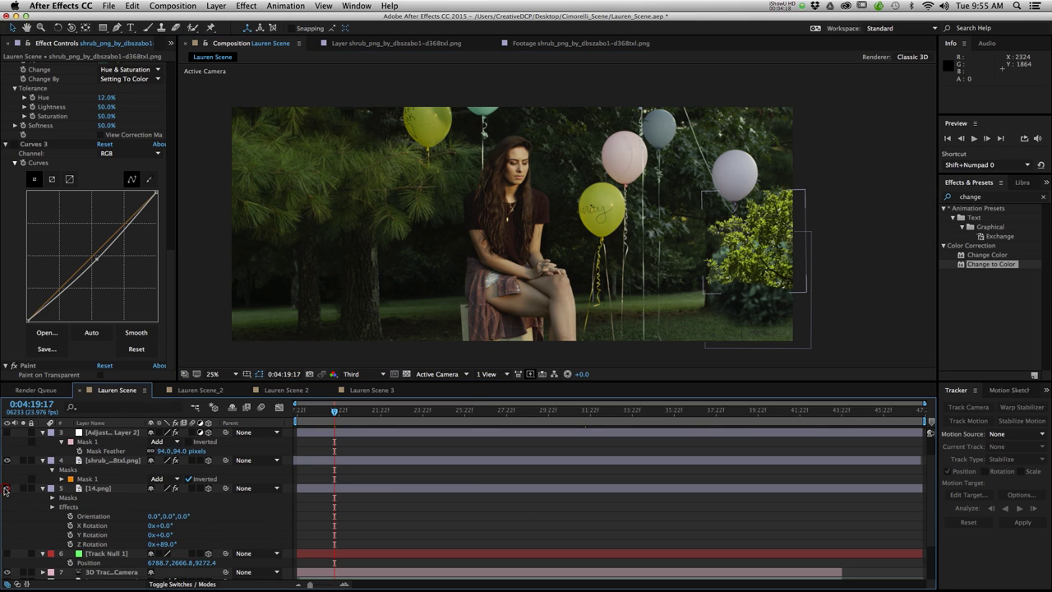
left_click(104, 491)
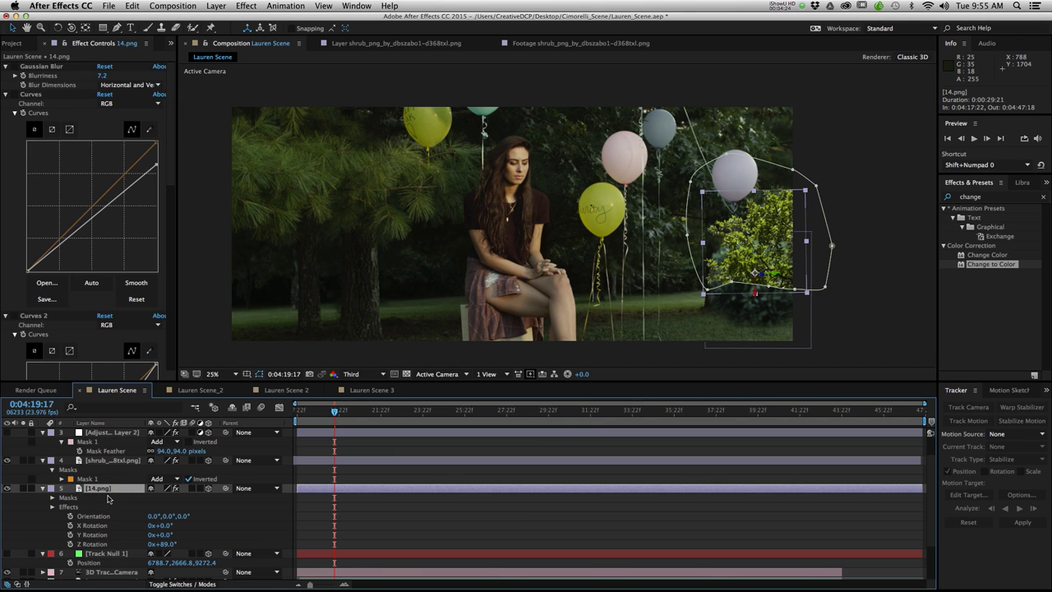
Step: Toggle Gaussian Blur, Curves, Curves 2 and Change to Color on 14.png so it blends in darker
left_click(15, 67)
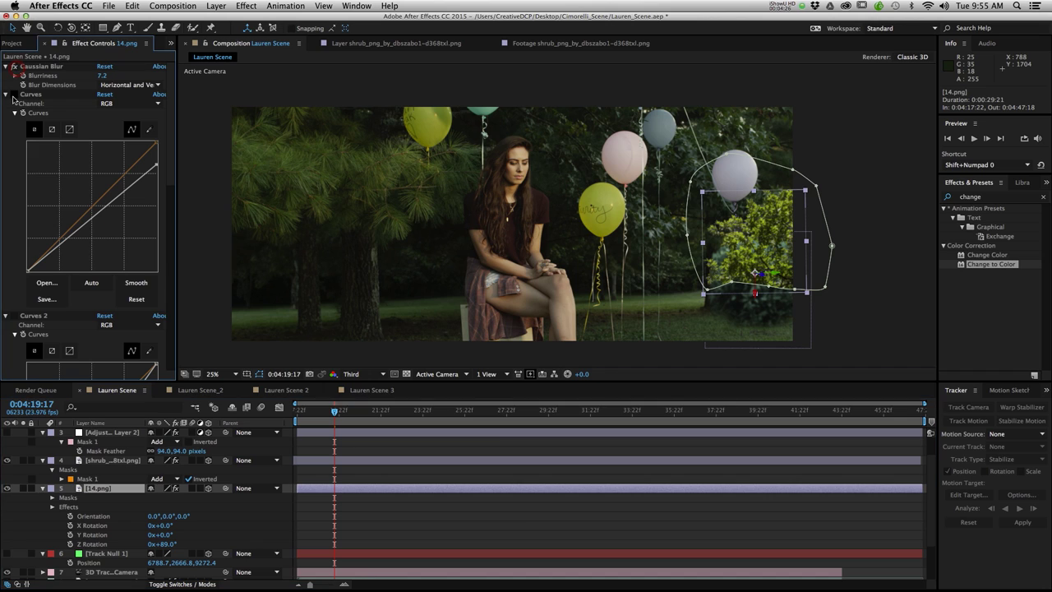
left_click(13, 94)
left_click_drag(168, 178, 31, 211)
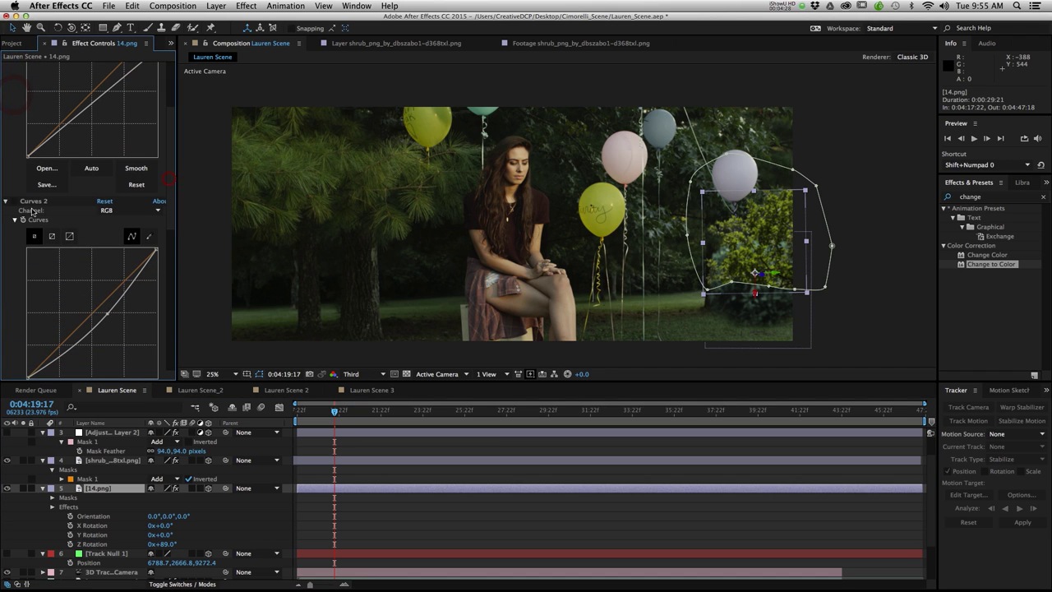
left_click(14, 201)
left_click(166, 220)
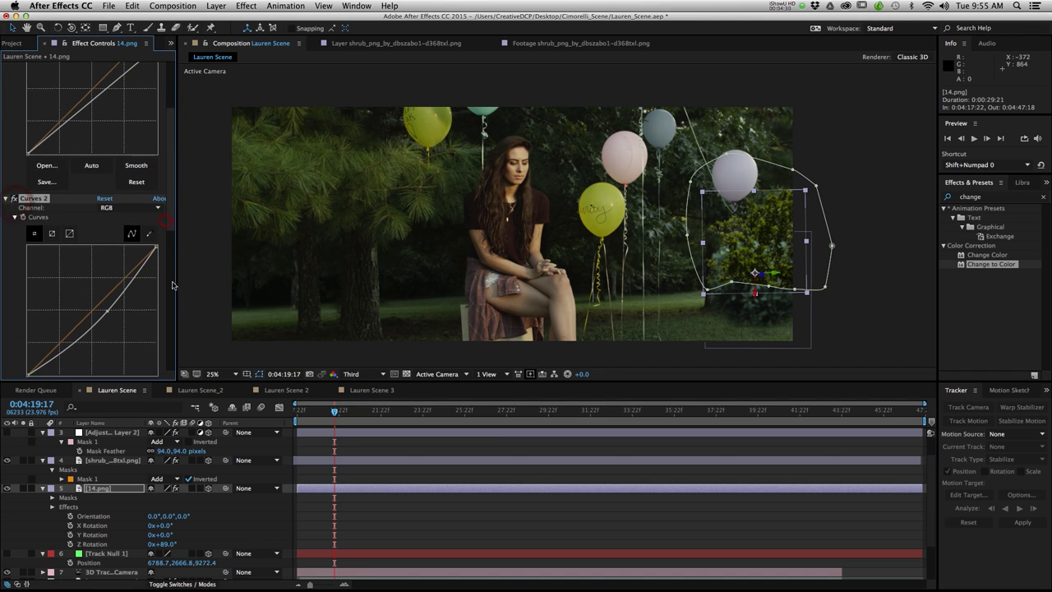
left_click(19, 223)
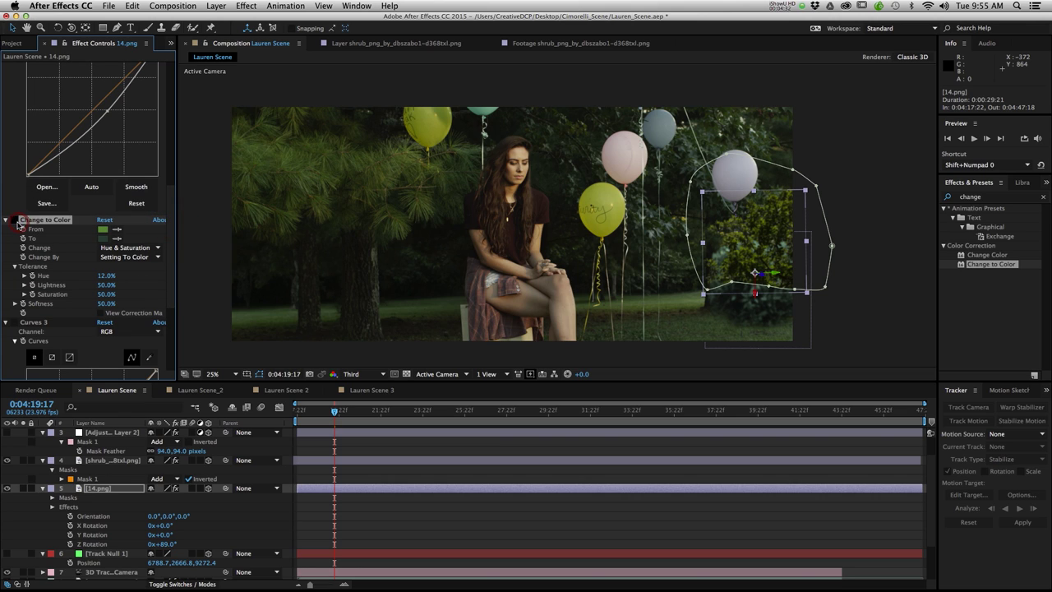
left_click(15, 220)
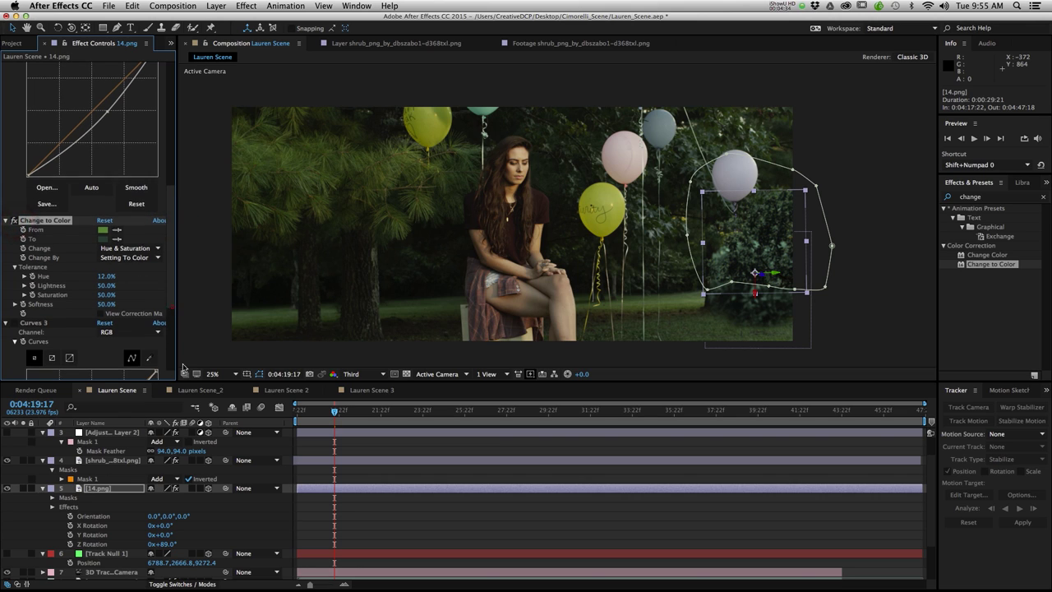
left_click(170, 304)
left_click(415, 510)
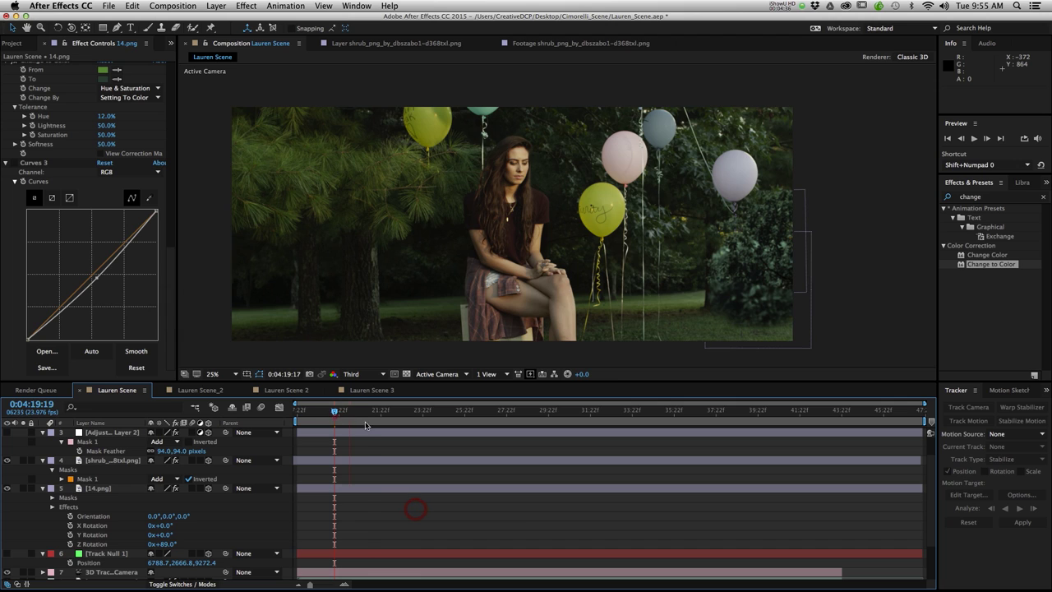
Step: Scrub and play a cached preview of the shrub shot around 0:04:25, then bring Safari's YouTube page forward
left_click_drag(336, 410, 436, 411)
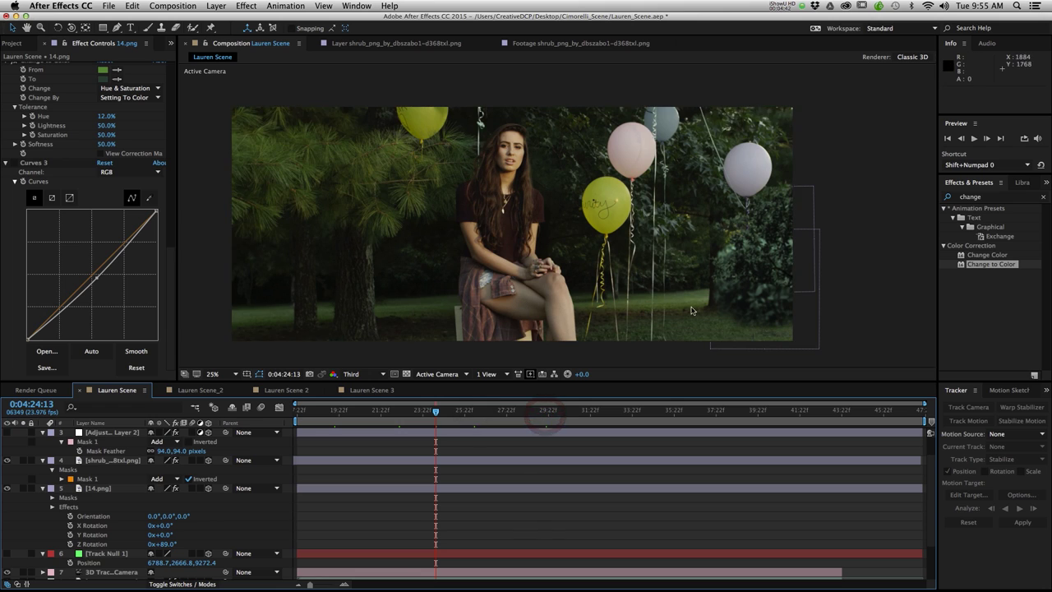
left_click(16, 167)
key("space")
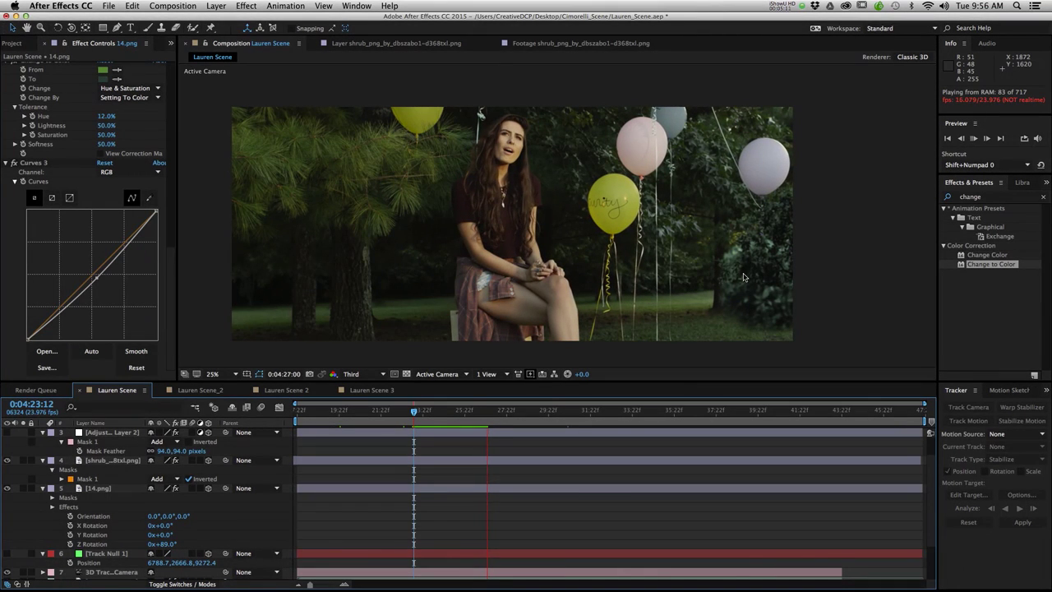
left_click(417, 420)
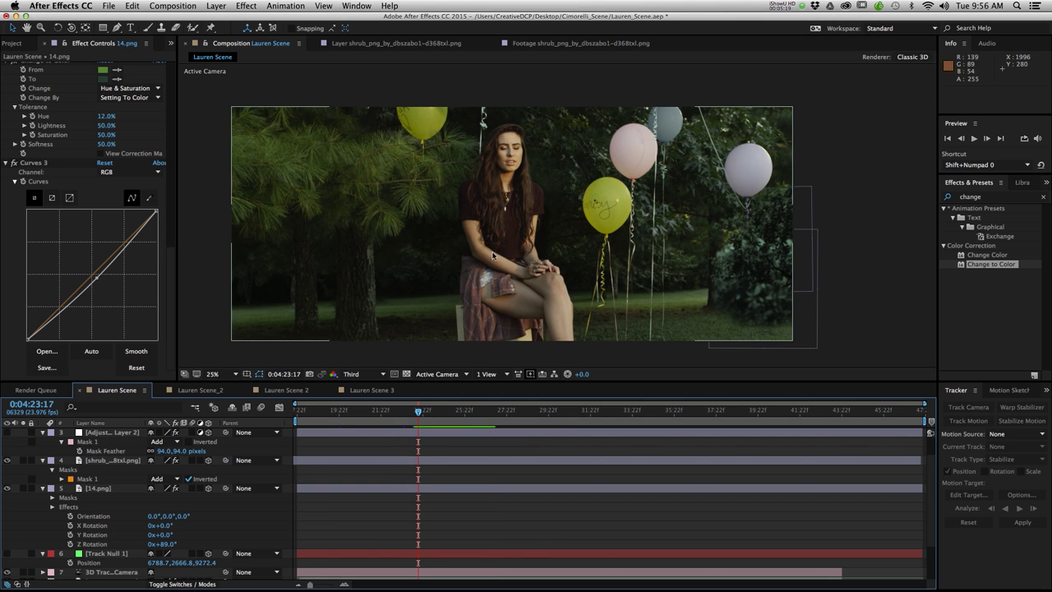
mouse_move(466, 414)
left_mouse_down()
mouse_move(424, 411)
mouse_move(462, 413)
left_mouse_up()
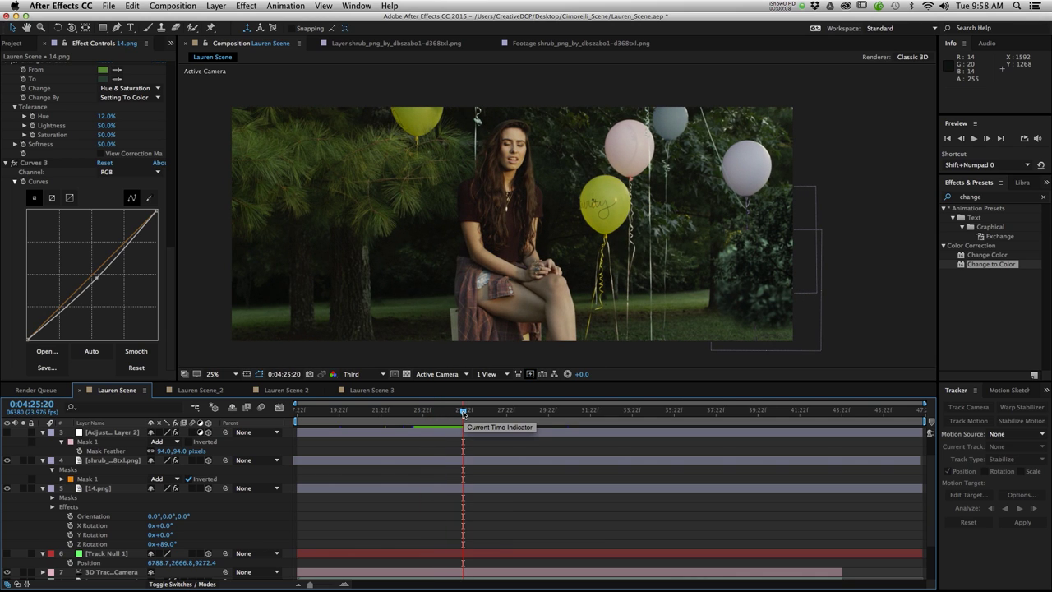
mouse_move(464, 413)
left_mouse_down()
mouse_move(437, 411)
mouse_move(459, 411)
left_mouse_up()
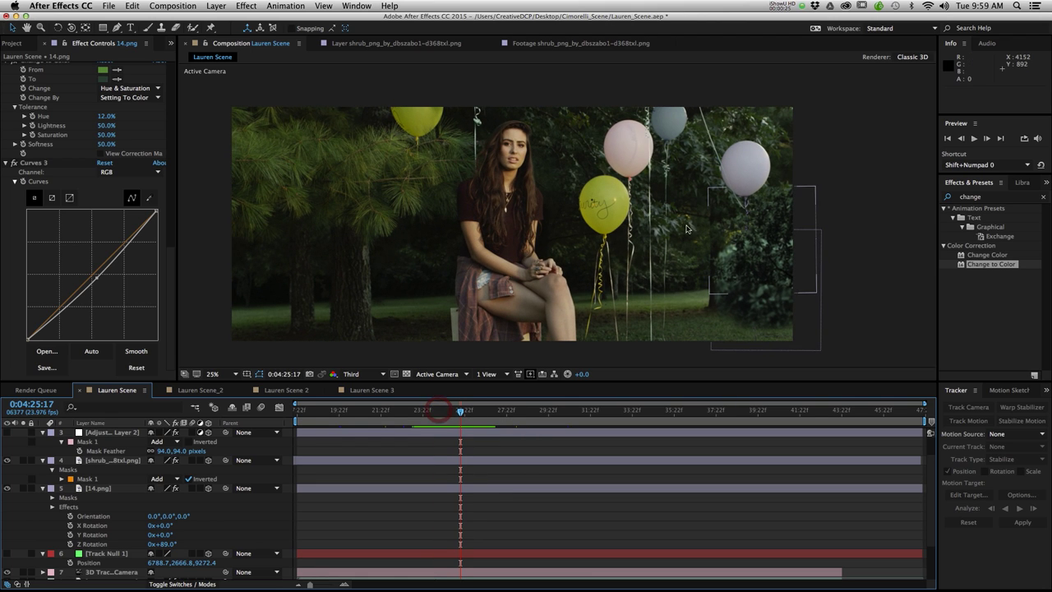
left_click(371, 565)
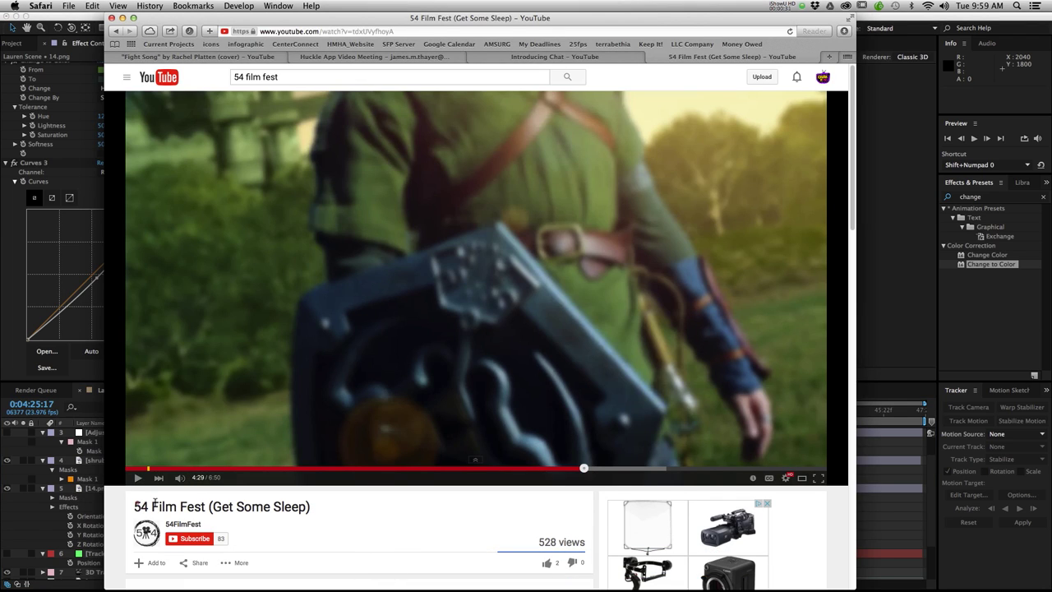
Step: Play the '54 Film Fest (Get Some Sleep)' YouTube video from 4:29
left_click_drag(134, 504, 207, 506)
left_click(318, 505)
left_click(137, 478)
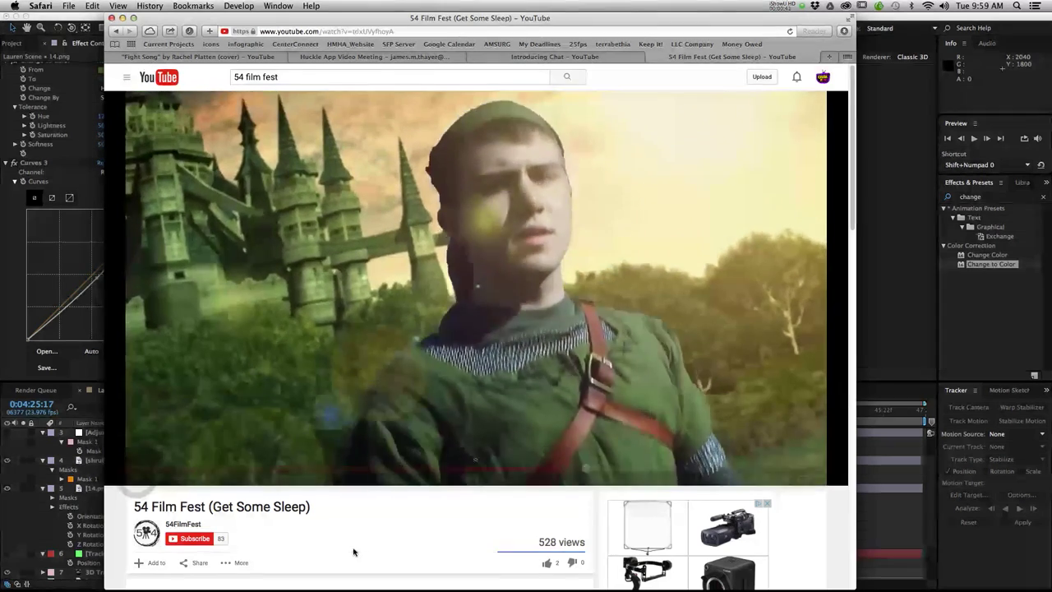